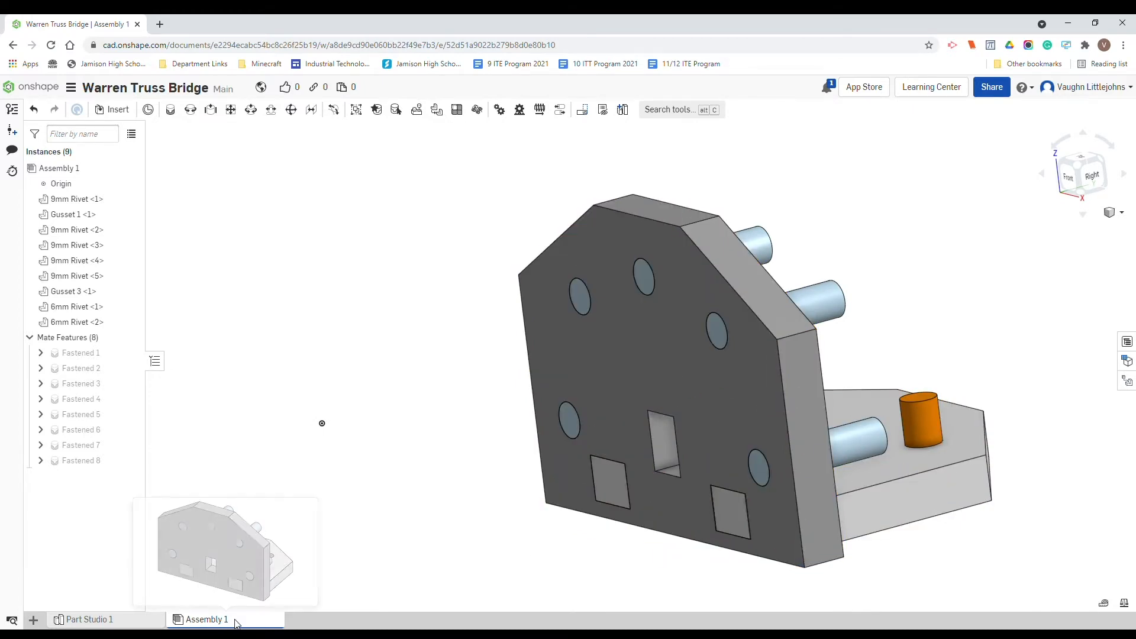
pyautogui.scroll(-3, 820, 371)
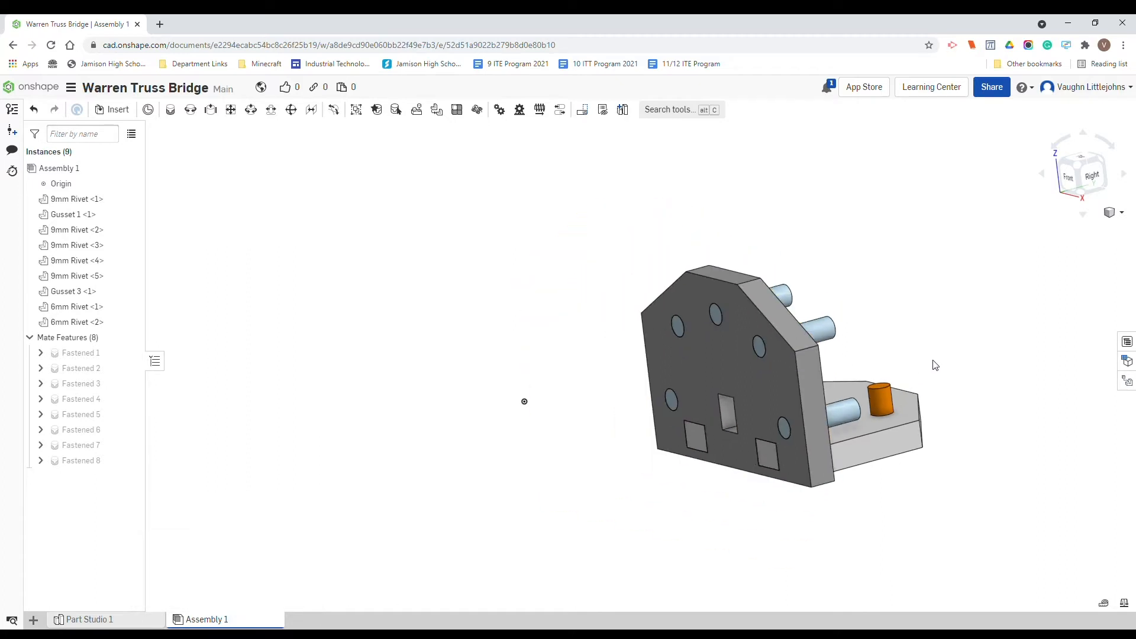
pyautogui.moveTo(947, 345); pyautogui.dragTo(1037, 272, button='right')
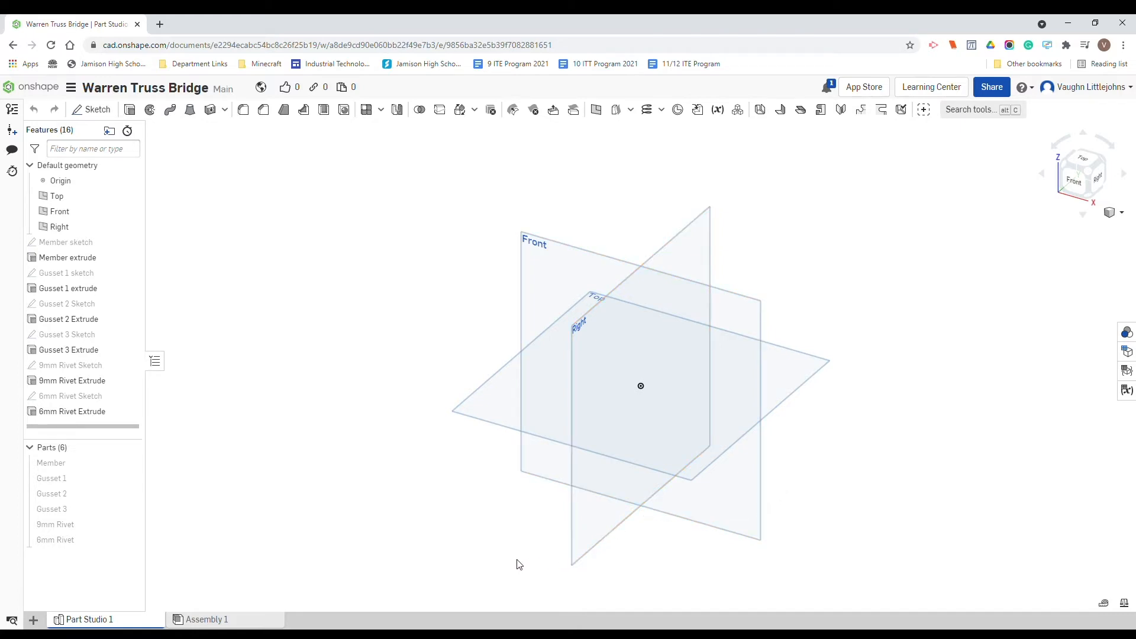
# - Open Assembly 1 and insert one 9mm Rivet from Part Studio 1
pyautogui.click(253, 620)
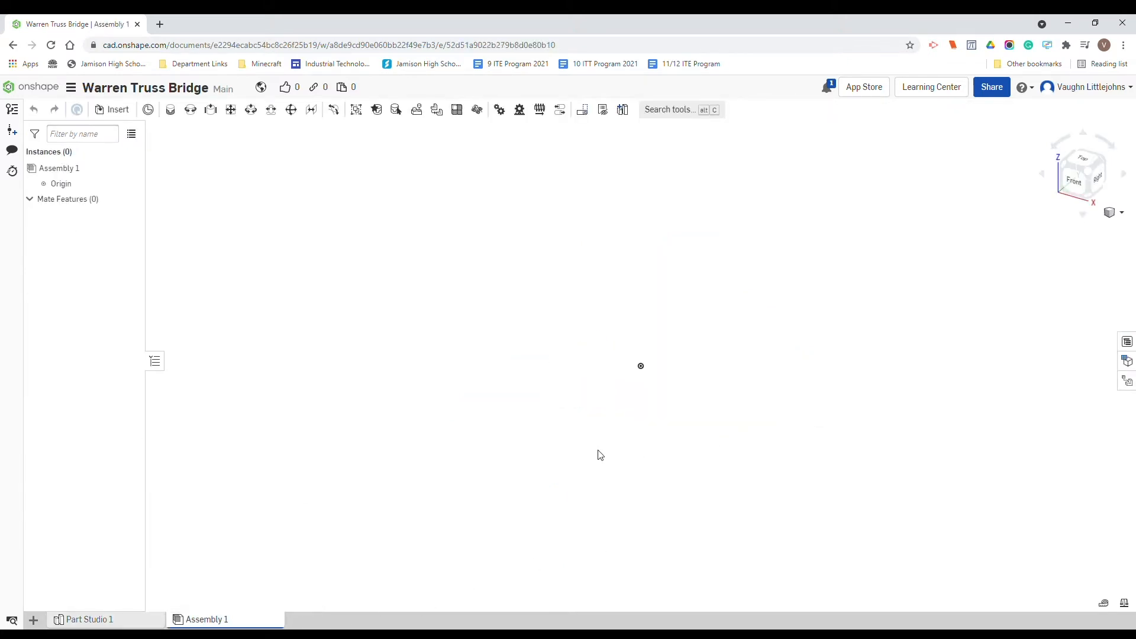
pyautogui.click(123, 112)
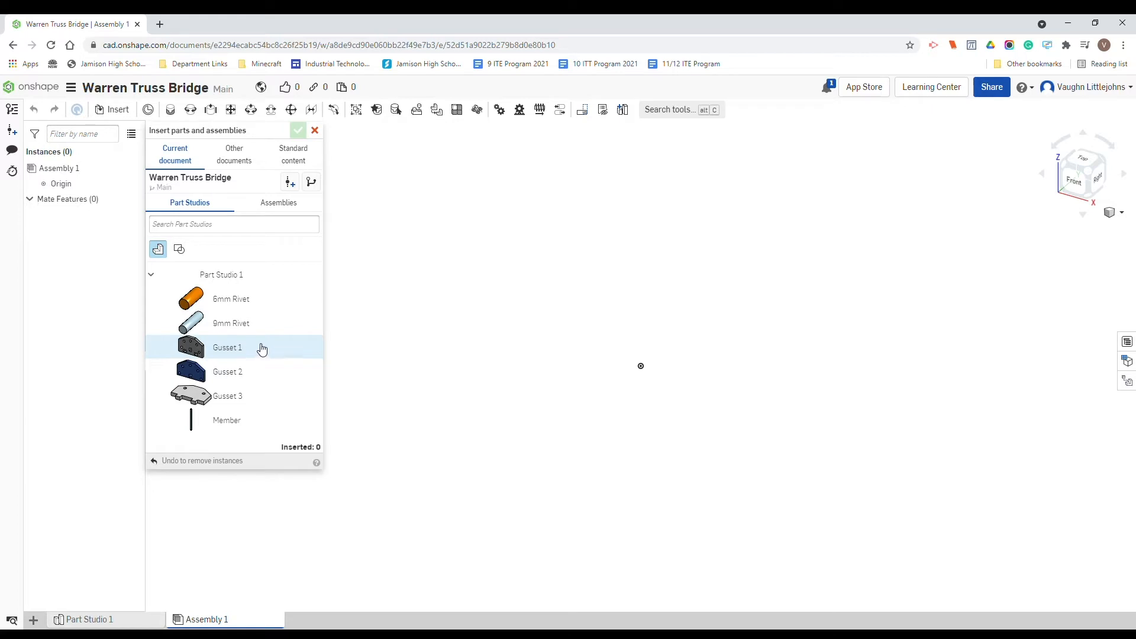
pyautogui.click(225, 323)
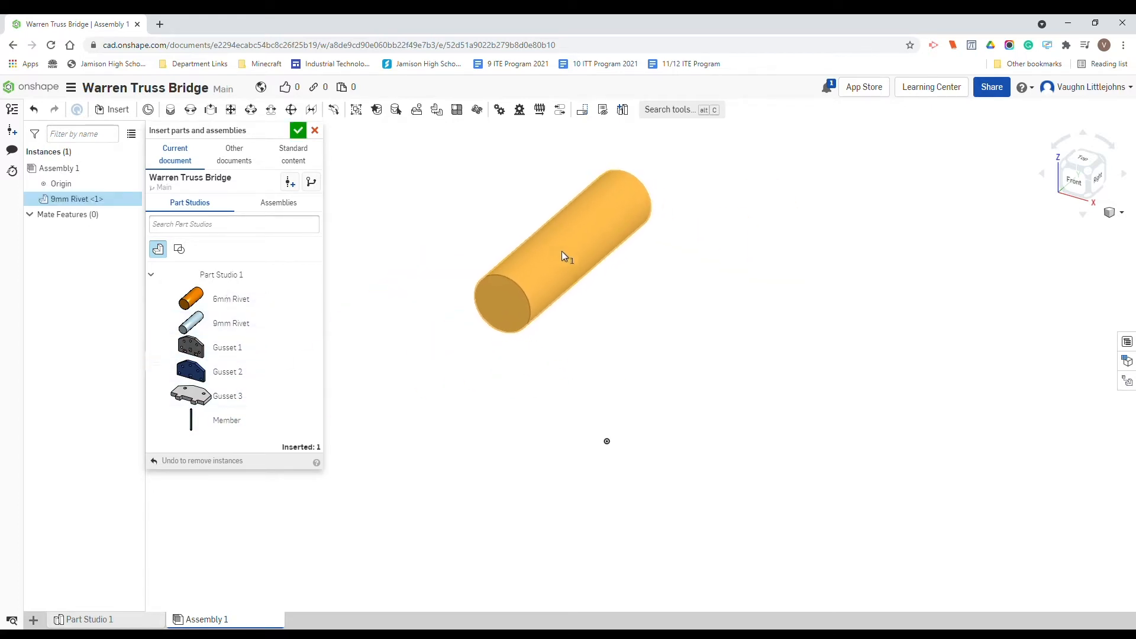
pyautogui.click(562, 251)
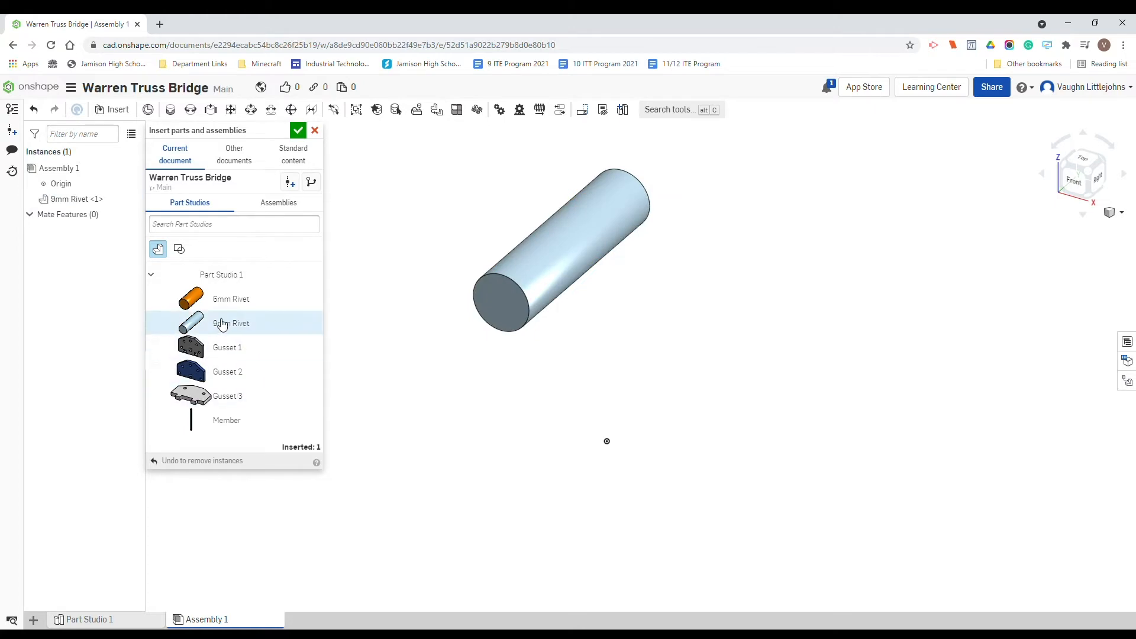
# - Insert one Gusset 1 into the assembly, placing it beside the 9mm rivet, and finish inserting parts
pyautogui.click(236, 349)
pyautogui.scroll(-5, 991, 288)
pyautogui.moveTo(992, 288); pyautogui.dragTo(684, 307, button='middle')
pyautogui.click(775, 339)
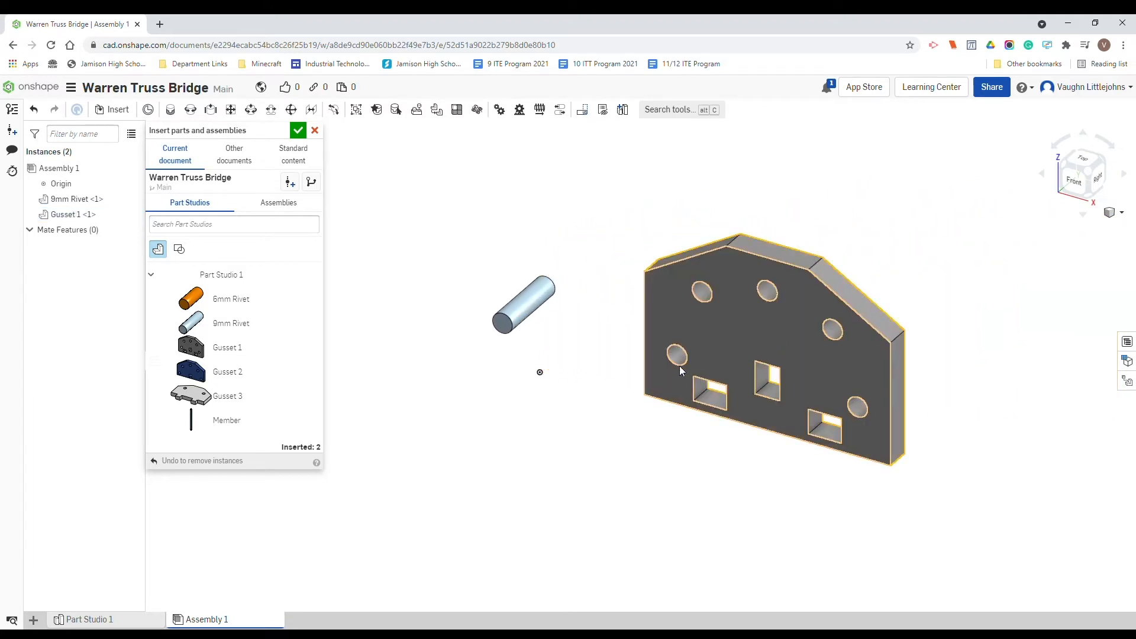
pyautogui.click(215, 426)
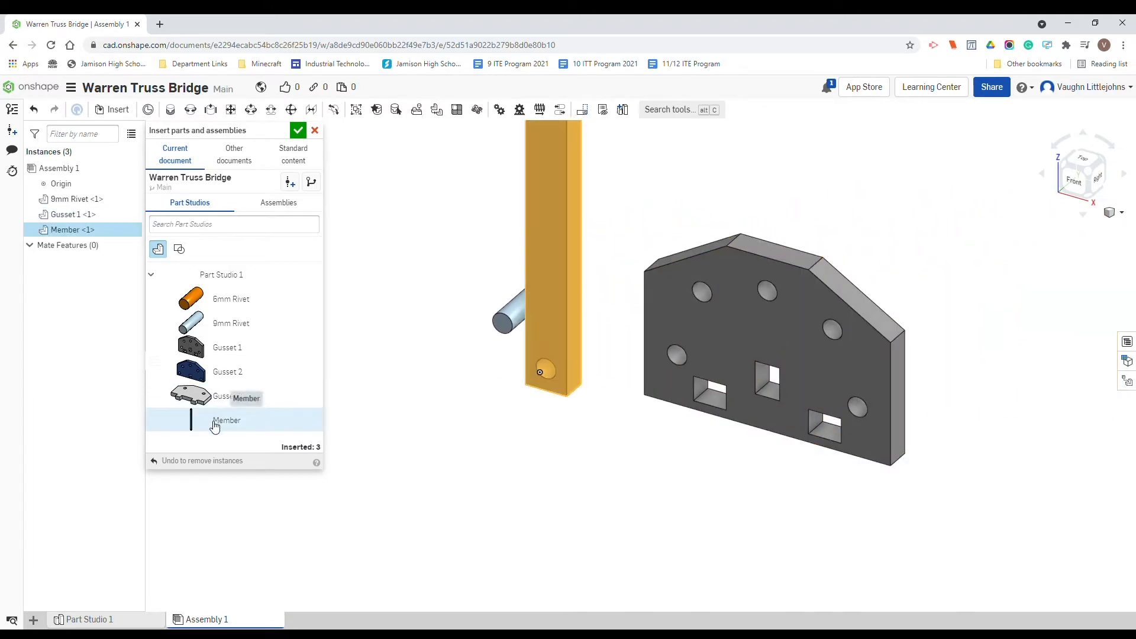
pyautogui.hotkey('ctrl', 'z')
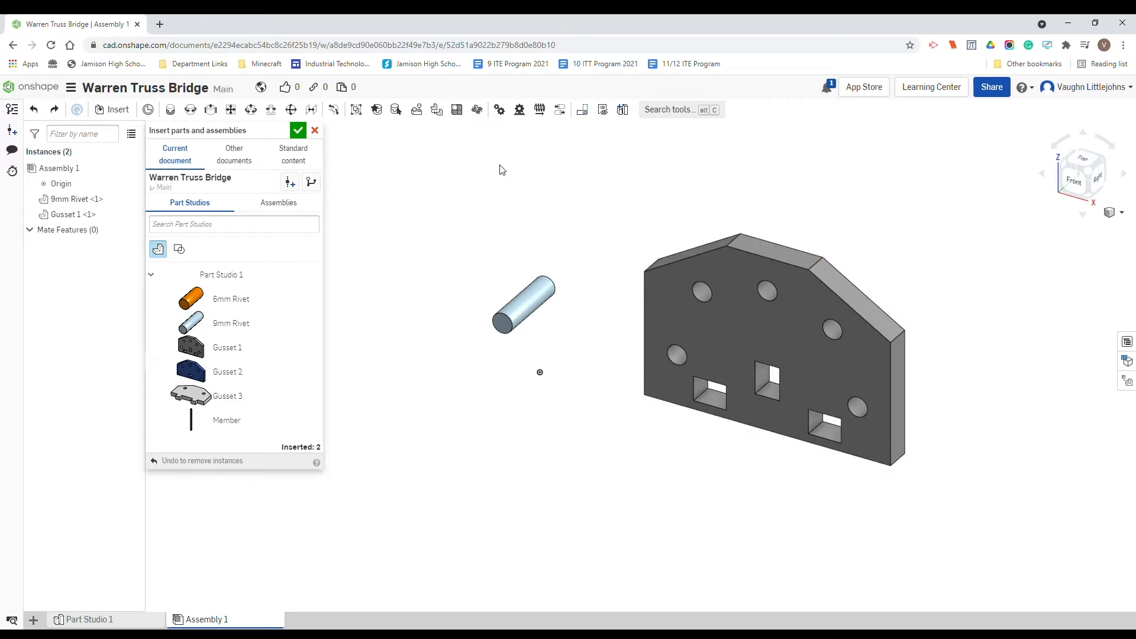
pyautogui.click(298, 131)
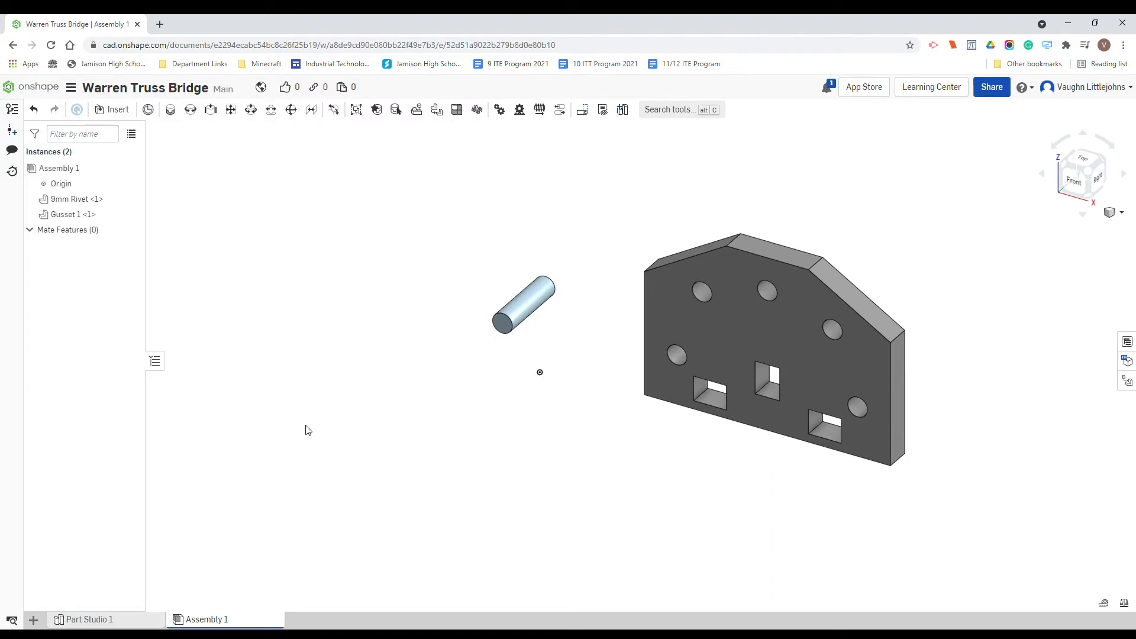
# - Fasten the center of the 9mm rivet's end face to the lower-left round hole on the front face of Gusset 1
pyautogui.click(171, 110)
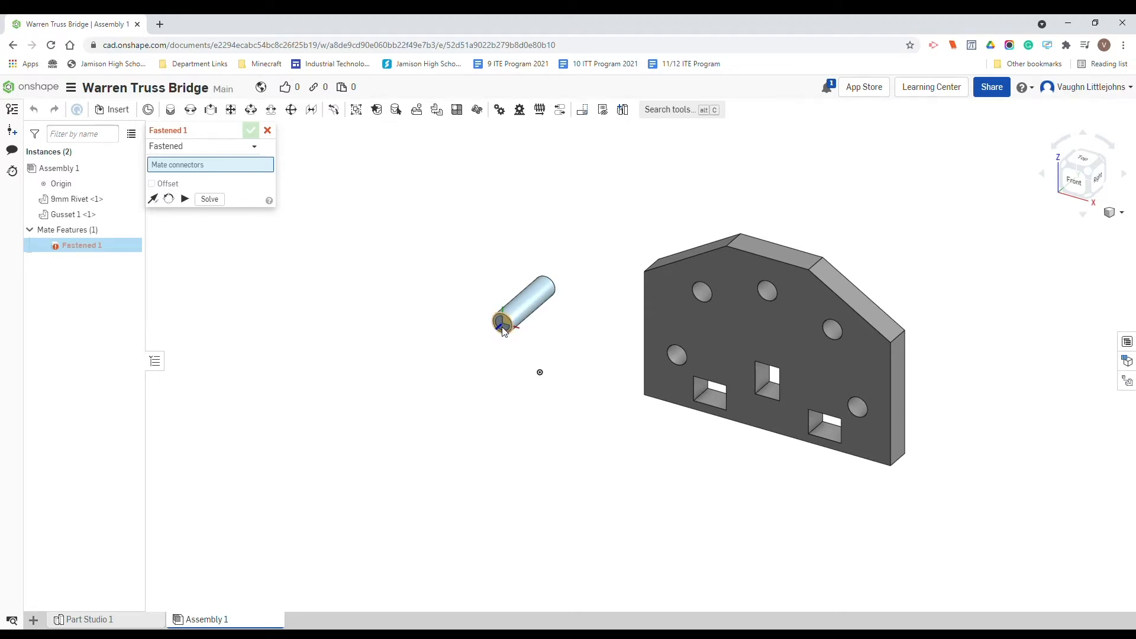
pyautogui.scroll(5, 501, 327)
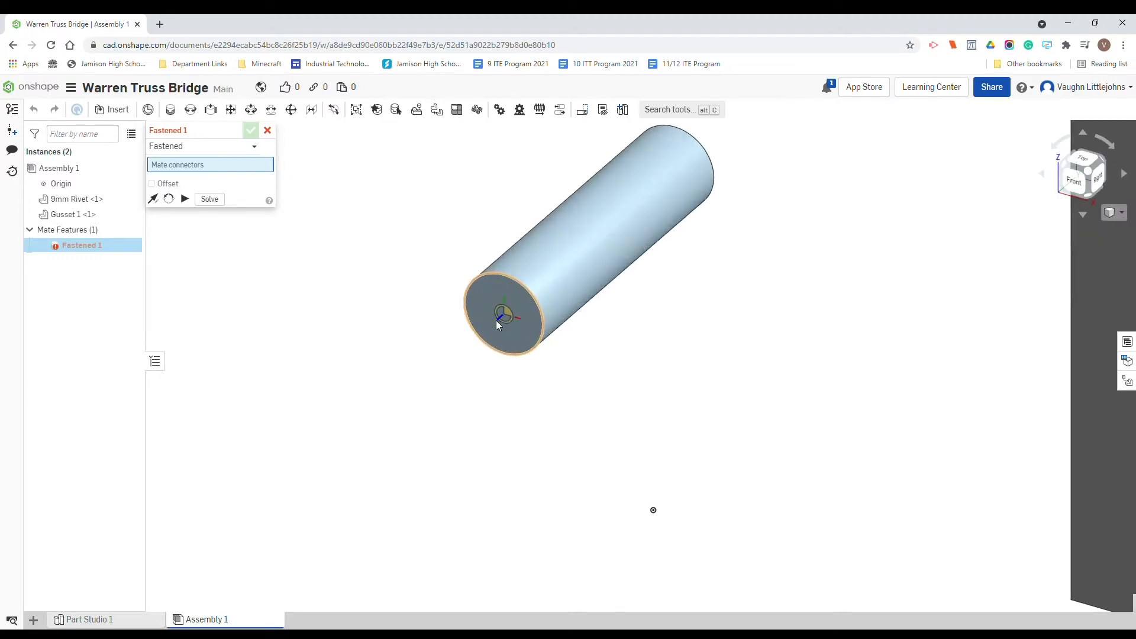
pyautogui.click(503, 316)
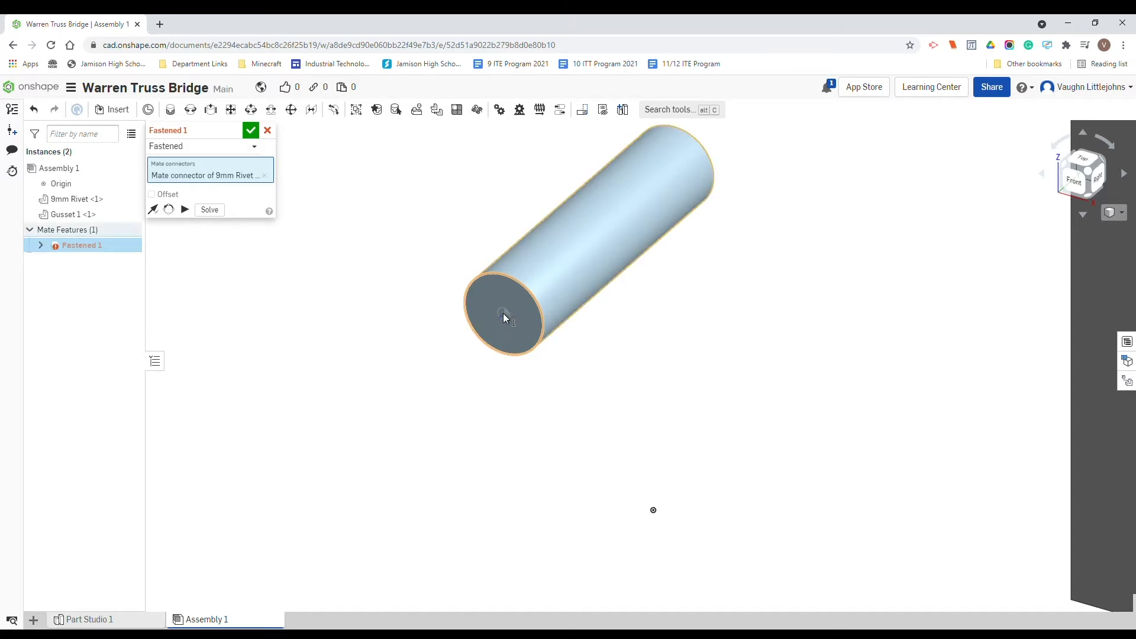
pyautogui.scroll(-5, 503, 320)
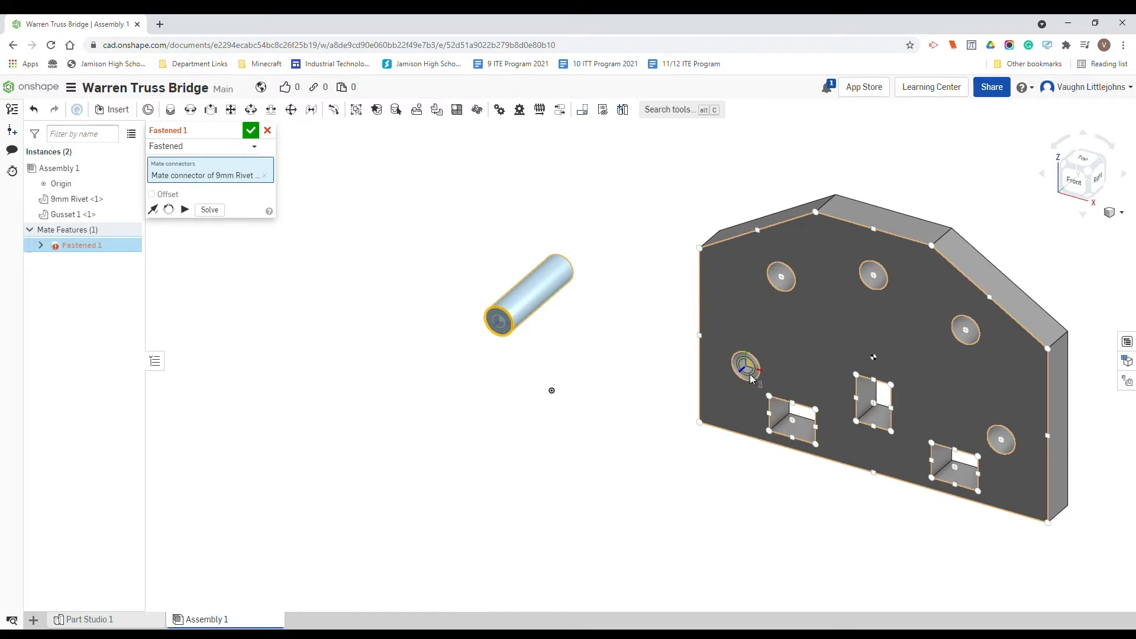
pyautogui.moveTo(752, 379); pyautogui.dragTo(764, 355, button='right')
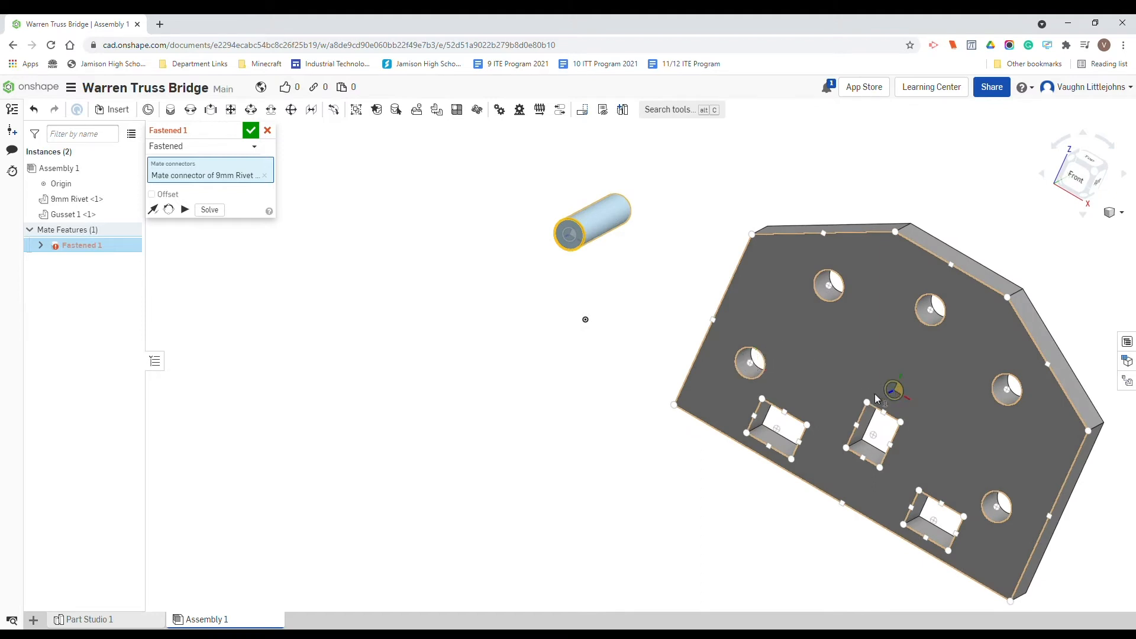
pyautogui.moveTo(748, 375); pyautogui.dragTo(702, 314, button='right')
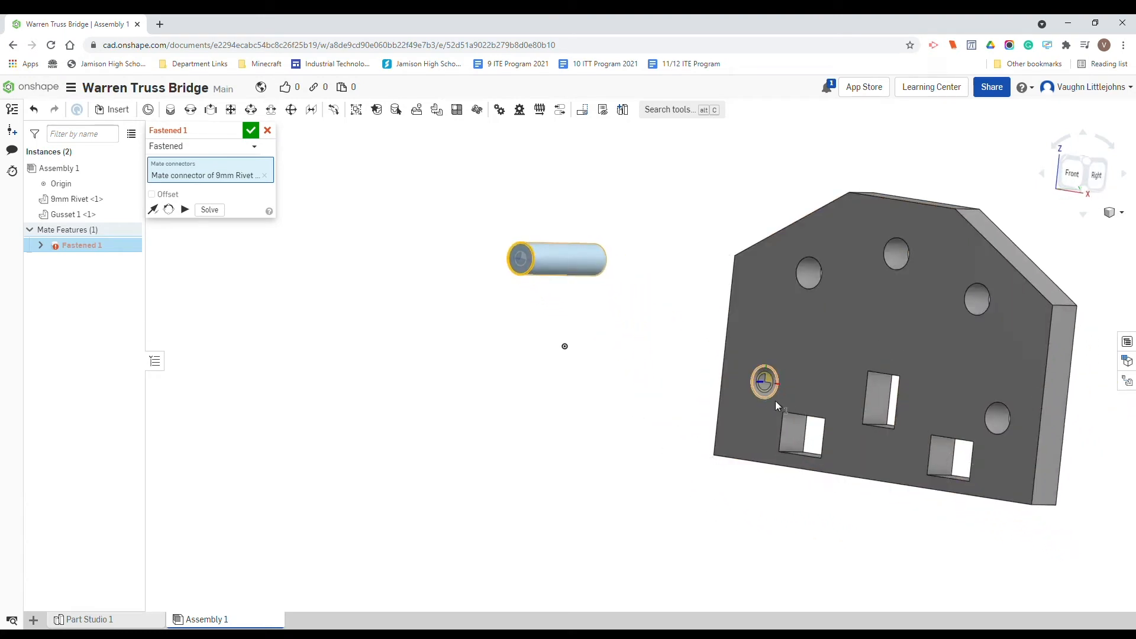
pyautogui.moveTo(776, 402)
pyautogui.mouseDown(button='right')
pyautogui.moveTo(762, 405)
pyautogui.moveTo(763, 393)
pyautogui.mouseUp(button='right')
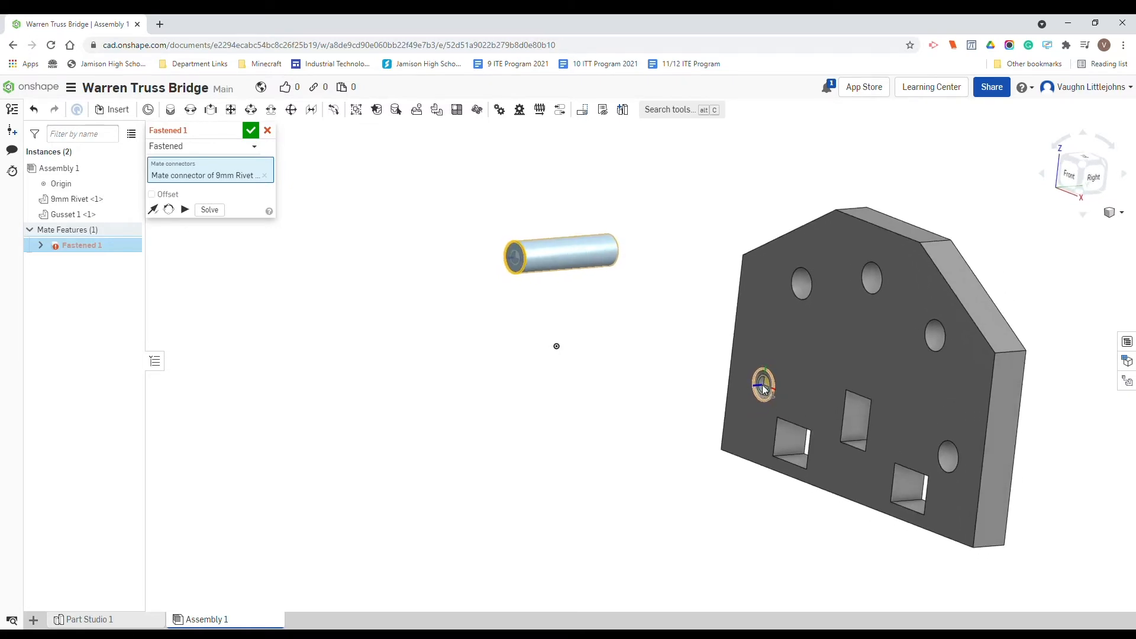
pyautogui.click(763, 389)
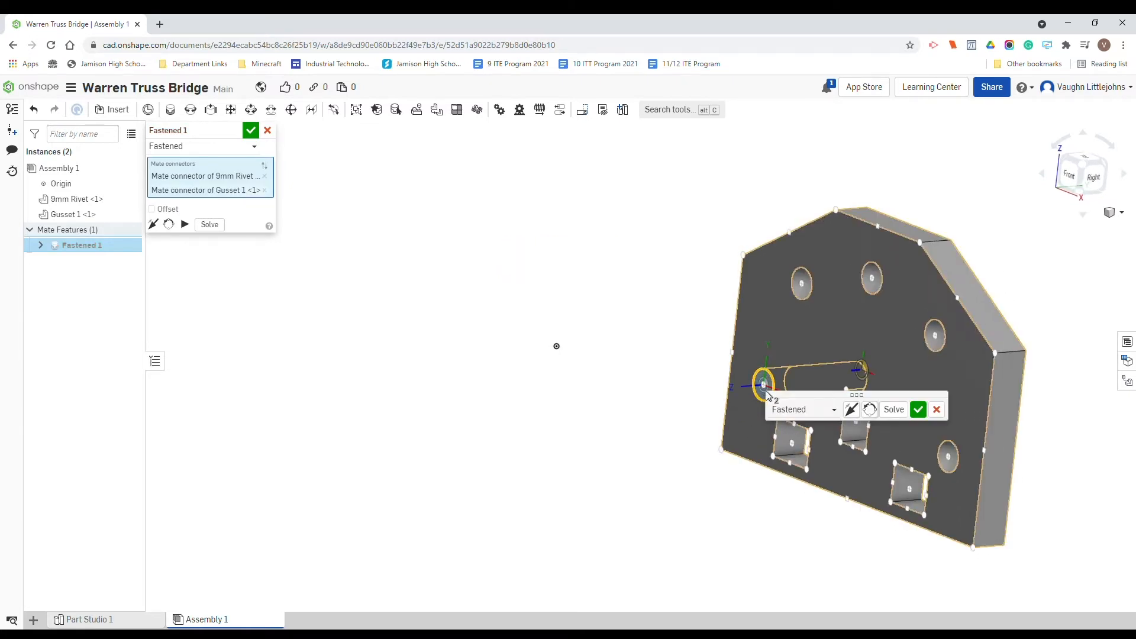
pyautogui.moveTo(788, 378); pyautogui.dragTo(755, 400, button='right')
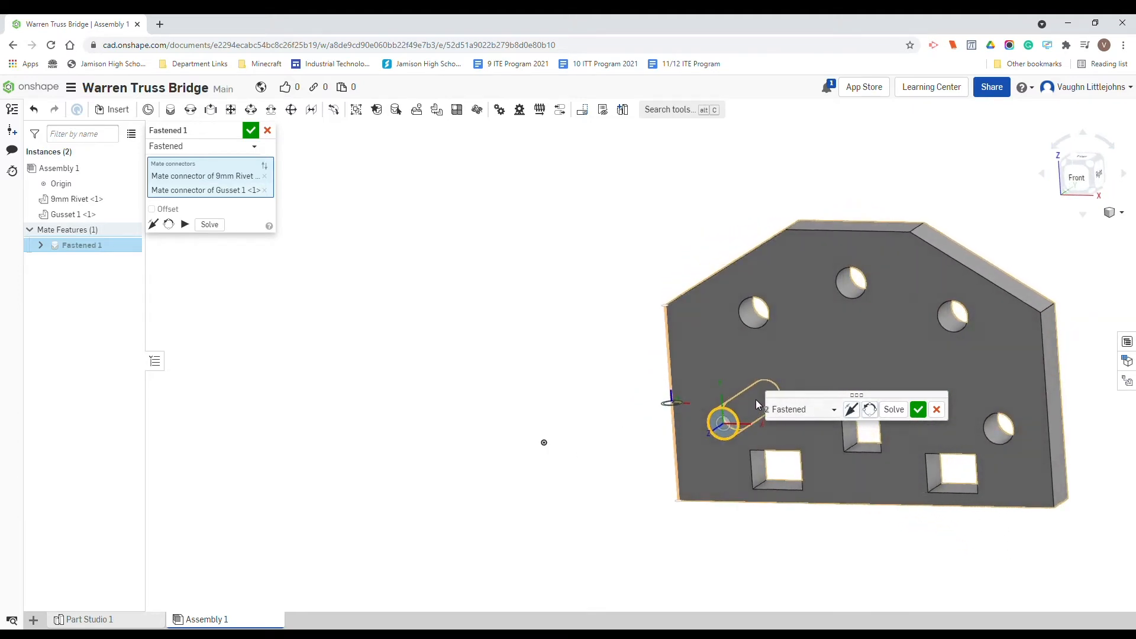
pyautogui.click(919, 410)
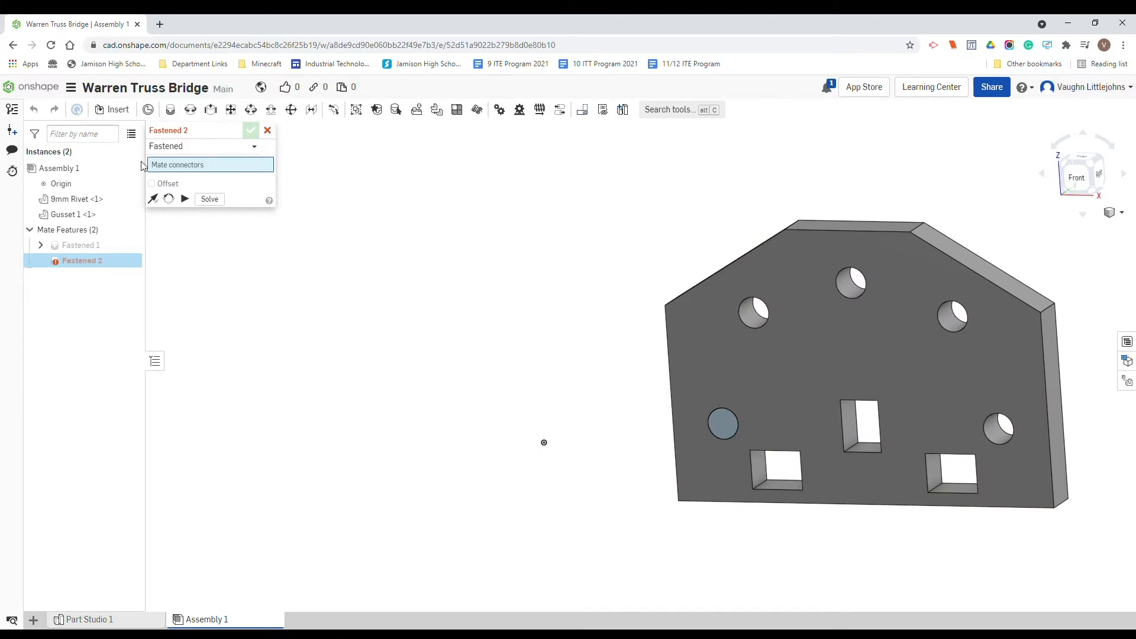
pyautogui.click(268, 131)
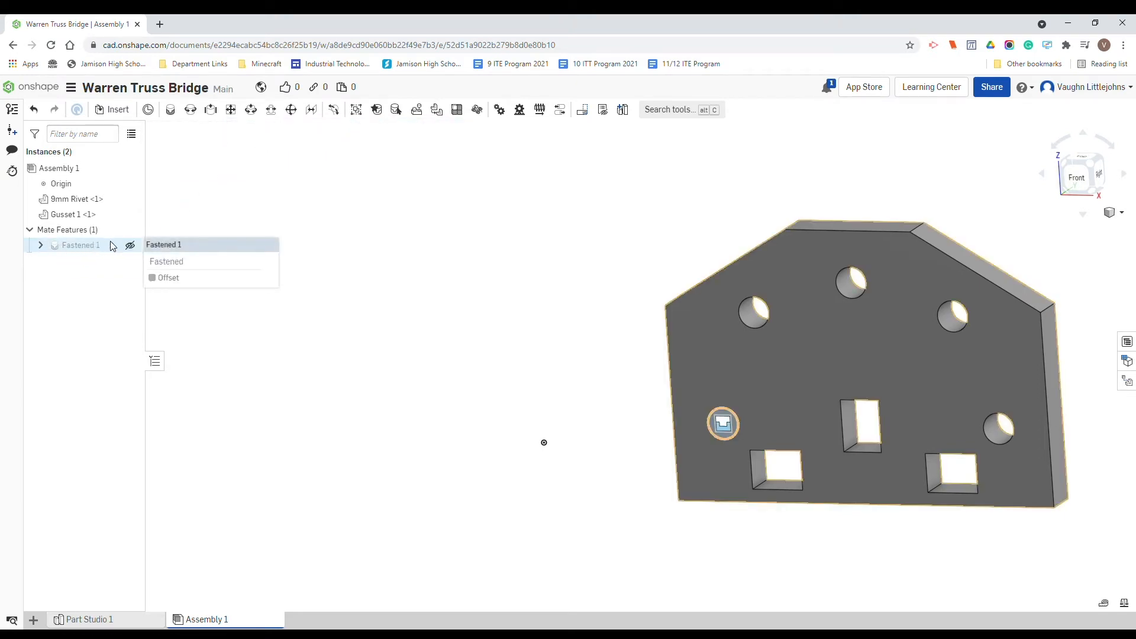
# - Insert a second 9mm Rivet and place it in free space near the upper-left edge of Gusset 1
pyautogui.moveTo(593, 441); pyautogui.dragTo(697, 473, button='right')
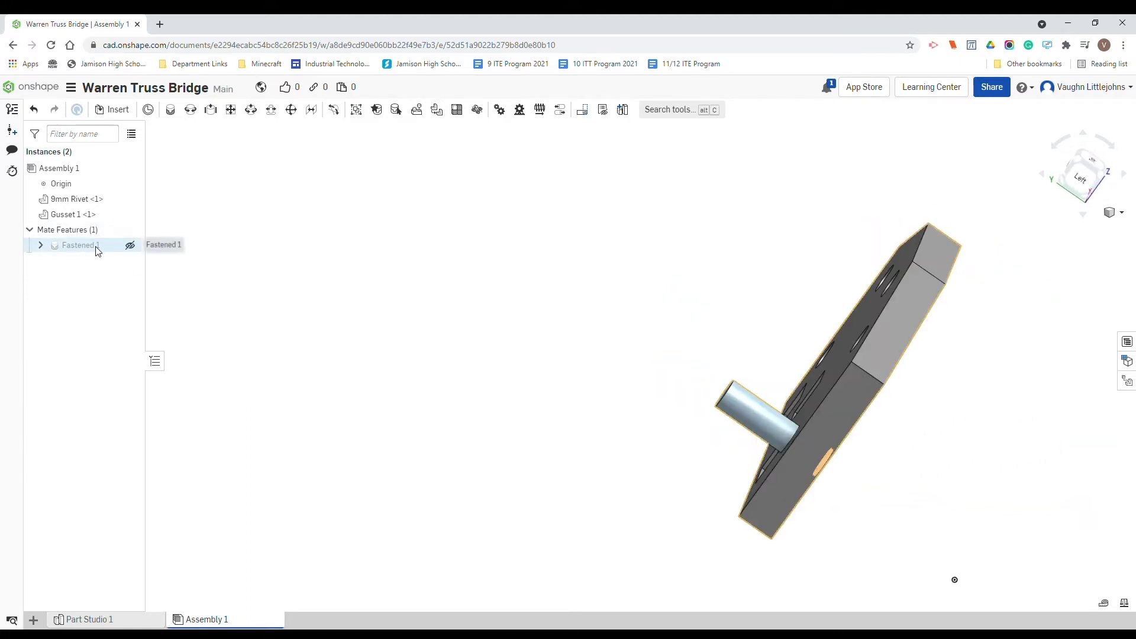
pyautogui.moveTo(554, 474); pyautogui.dragTo(636, 479, button='right')
pyautogui.moveTo(670, 481); pyautogui.dragTo(404, 464, button='middle')
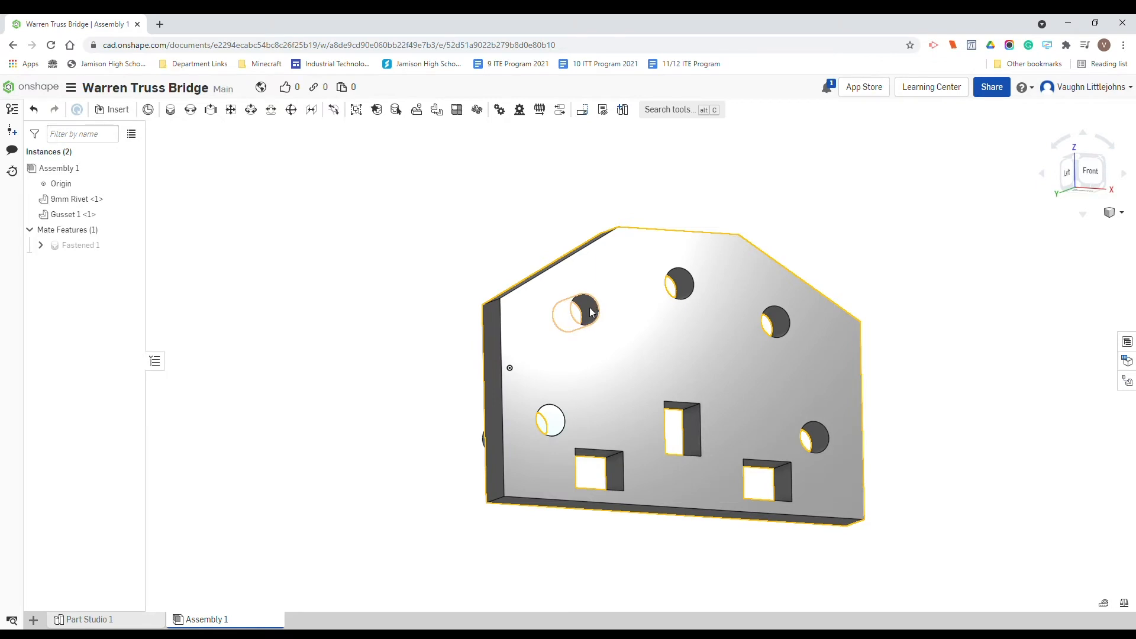
pyautogui.click(115, 110)
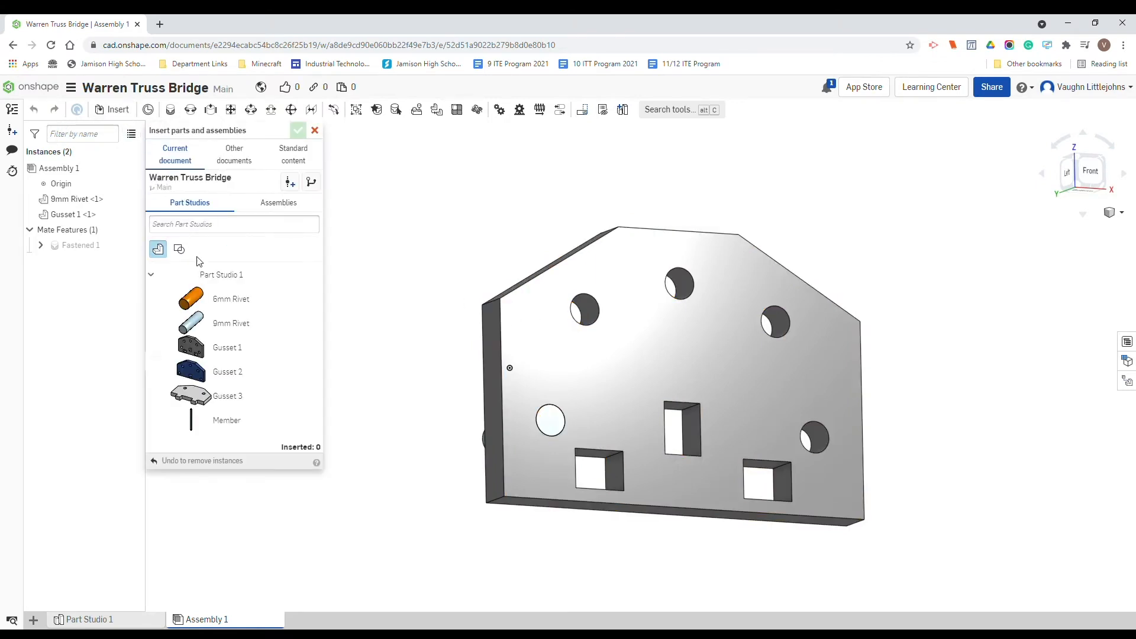
pyautogui.click(228, 323)
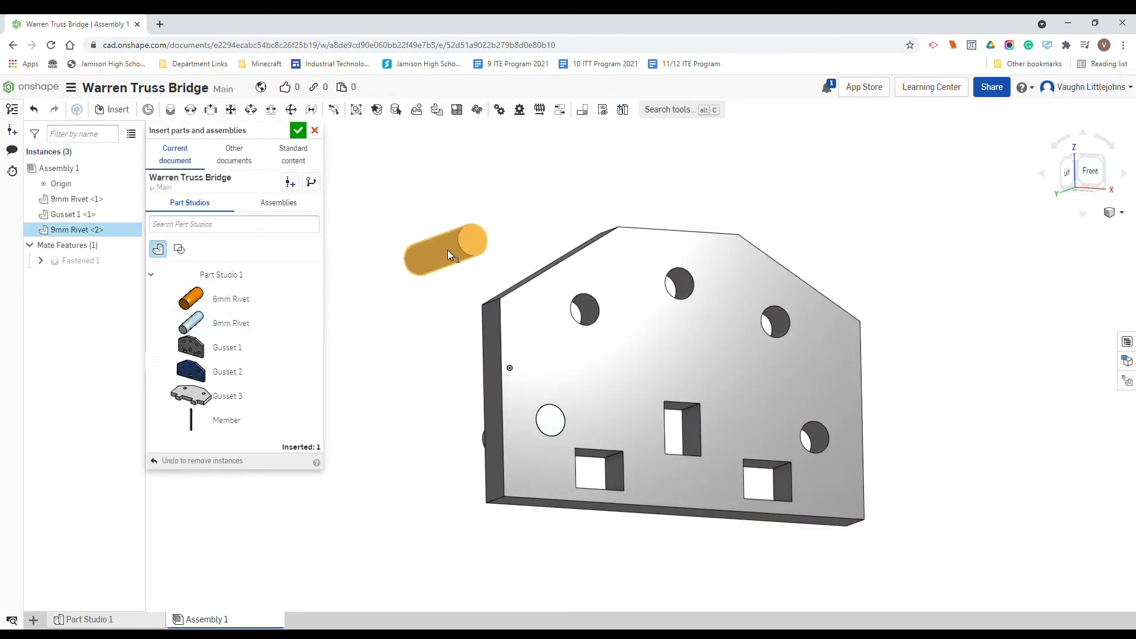
pyautogui.click(447, 250)
pyautogui.click(299, 131)
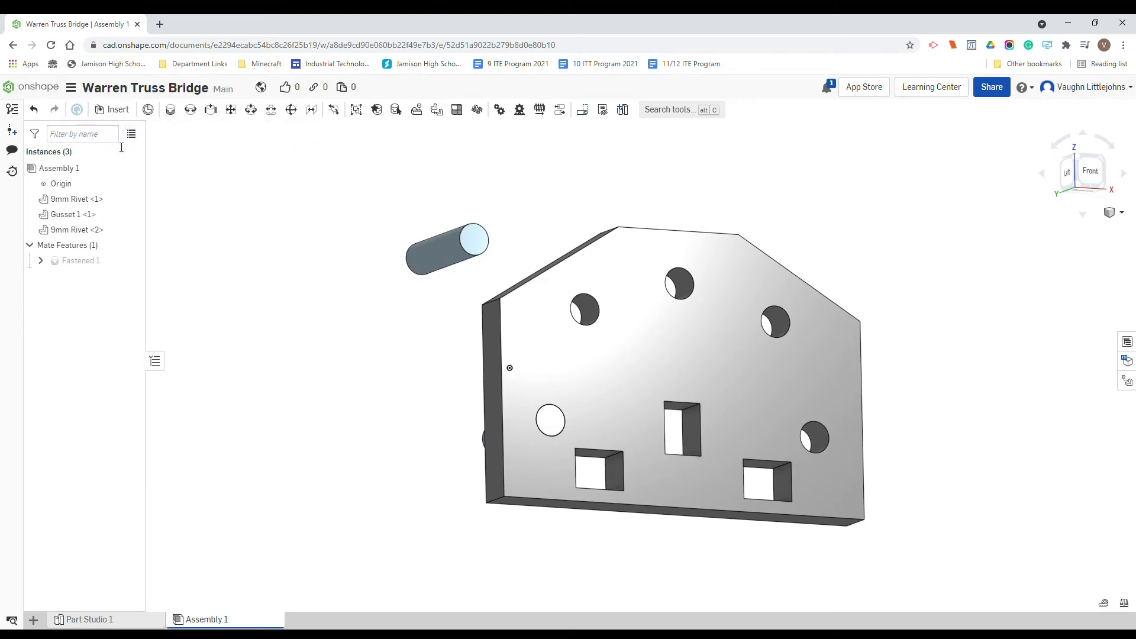
# - Try to fasten the second 9mm rivet's end face to the upper-left round hole on the front face of Gusset 1
pyautogui.click(169, 112)
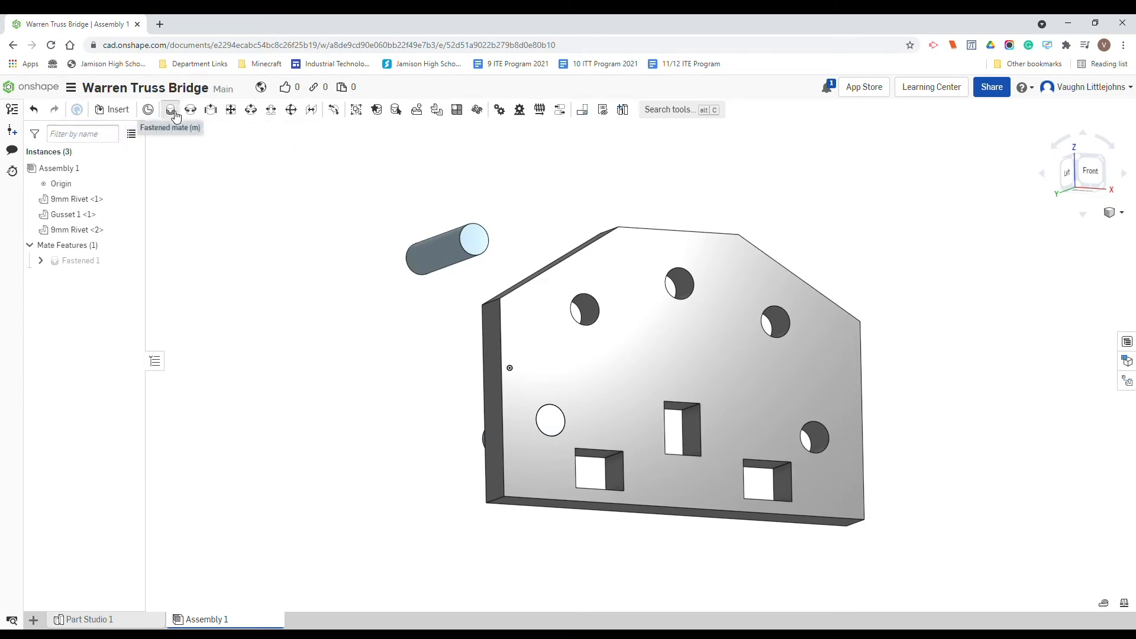
pyautogui.click(478, 241)
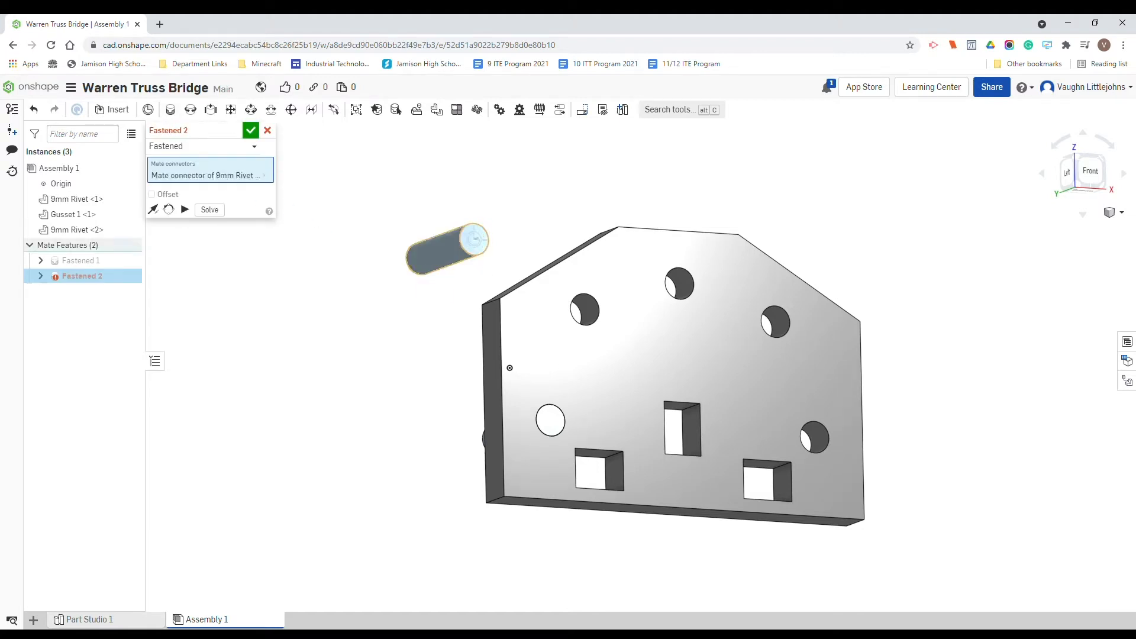
pyautogui.click(589, 312)
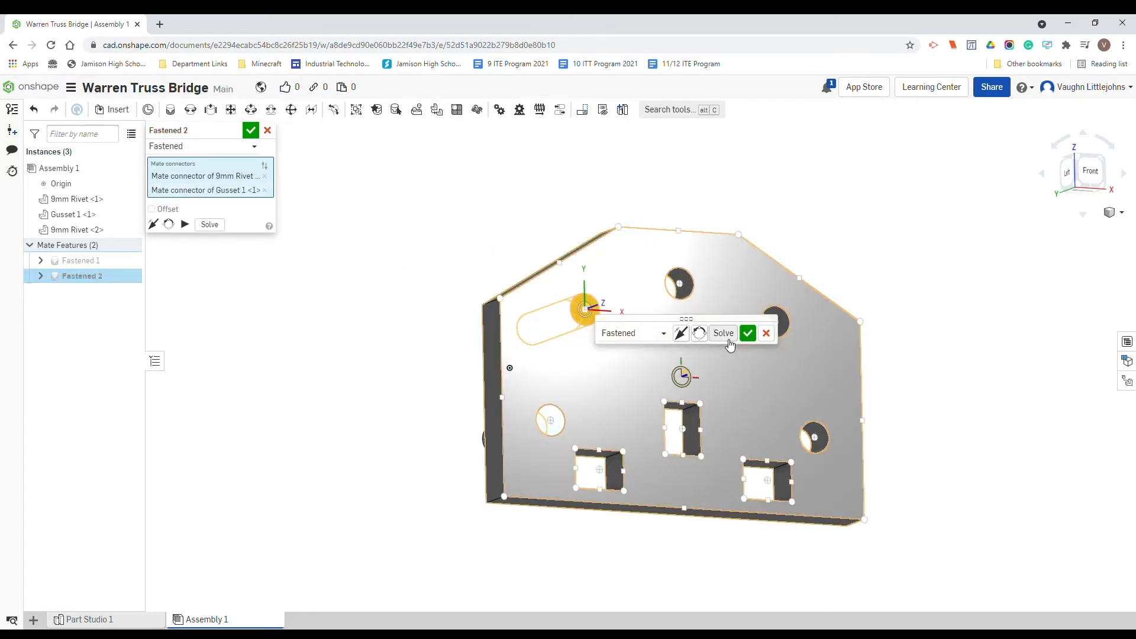
pyautogui.click(747, 333)
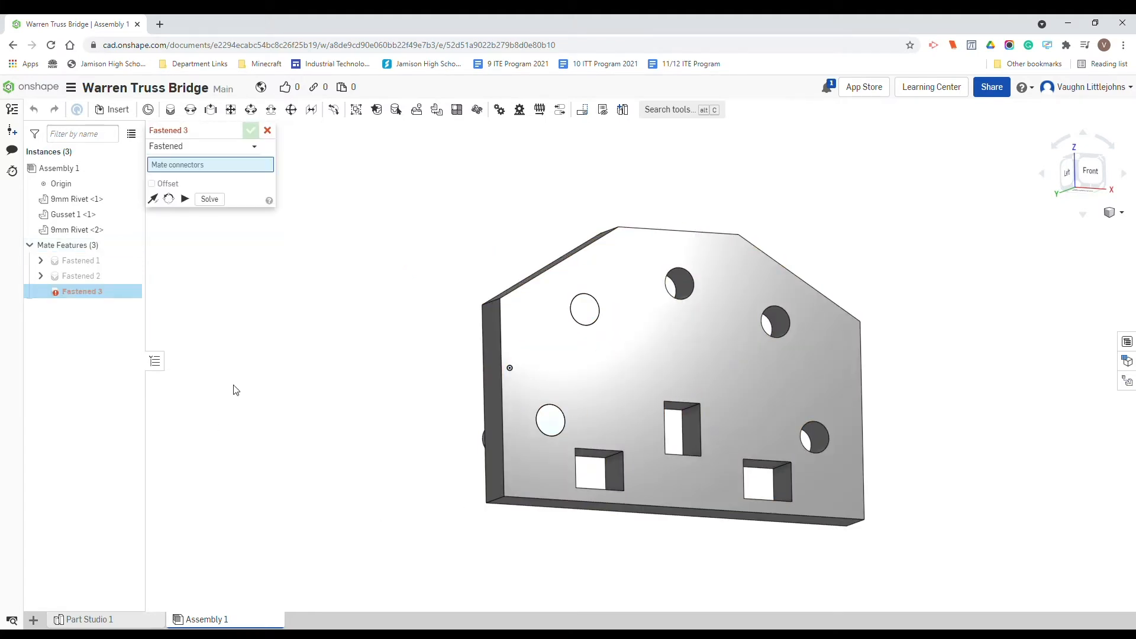
pyautogui.moveTo(450, 238); pyautogui.dragTo(464, 256, button='right')
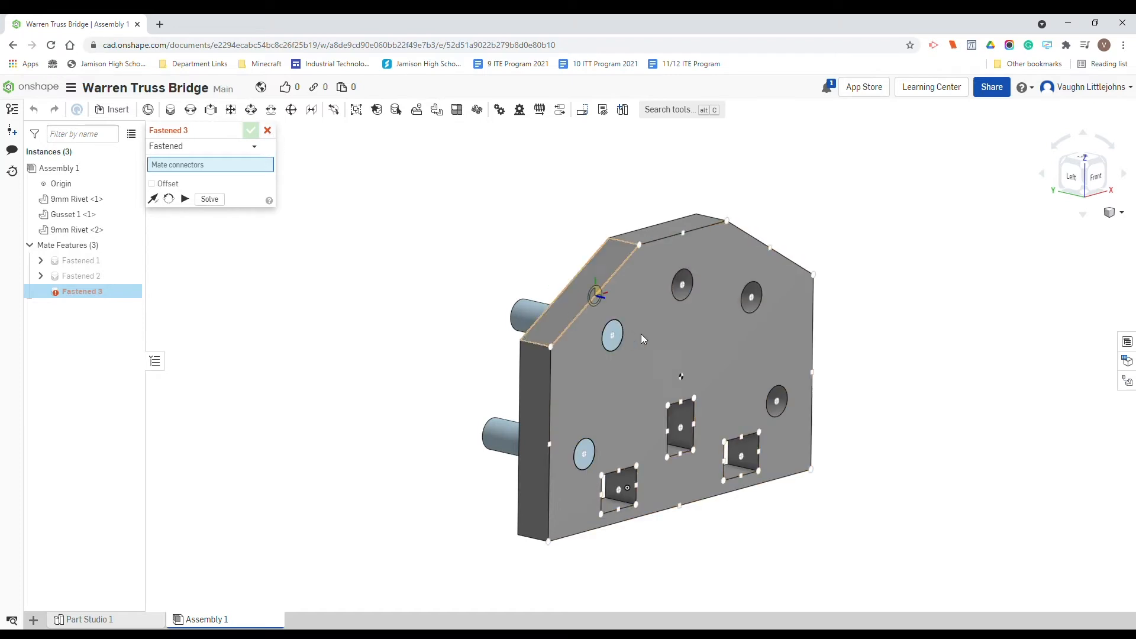
pyautogui.click(268, 131)
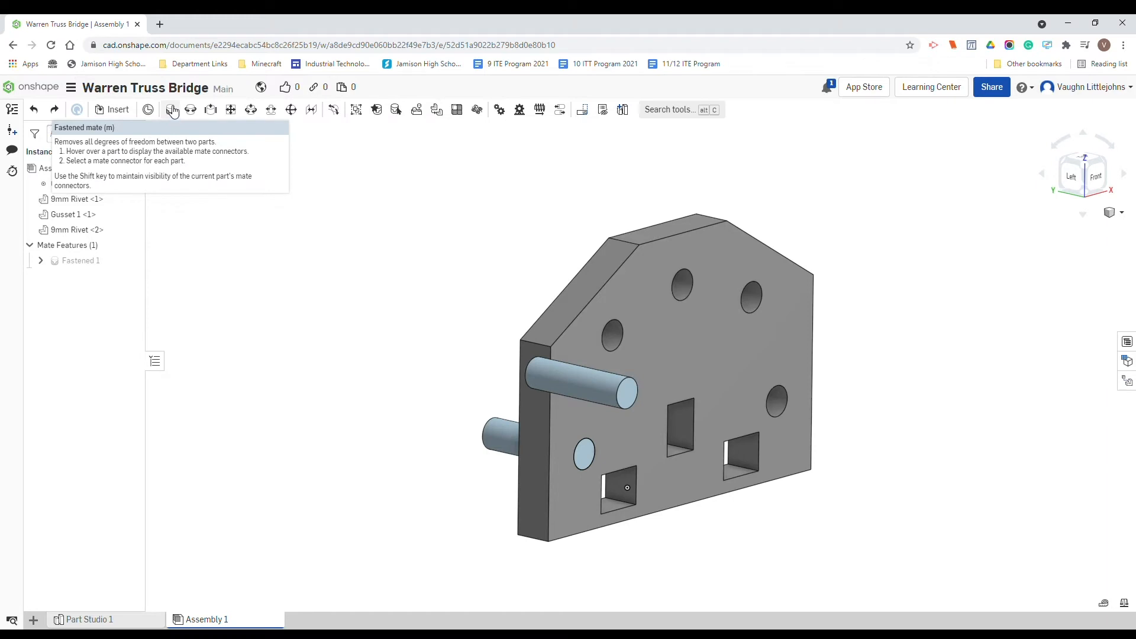
# - Fasten the second 9mm rivet's front end face to the center of the upper-left round hole on the back face of Gusset 1
pyautogui.click(171, 111)
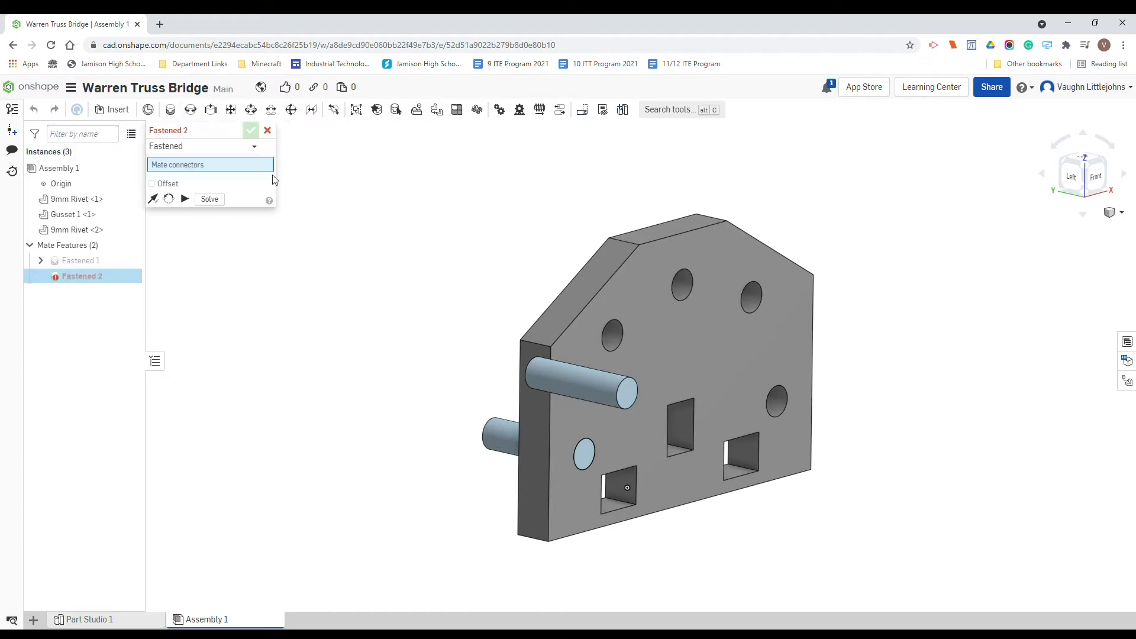
pyautogui.click(628, 397)
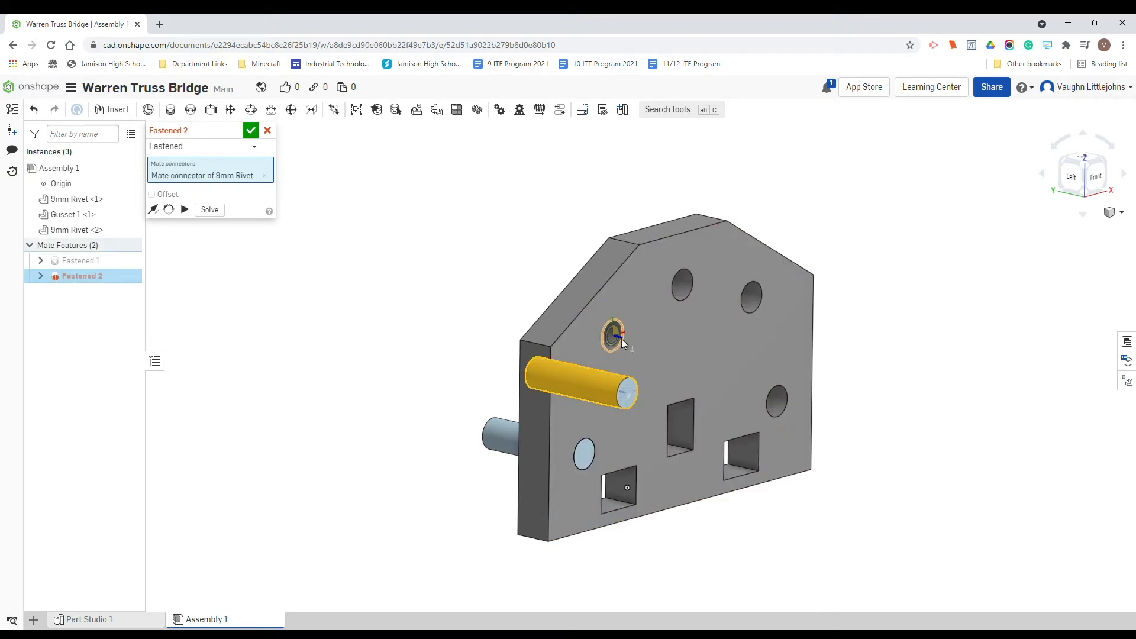
pyautogui.moveTo(599, 343); pyautogui.dragTo(660, 357, button='right')
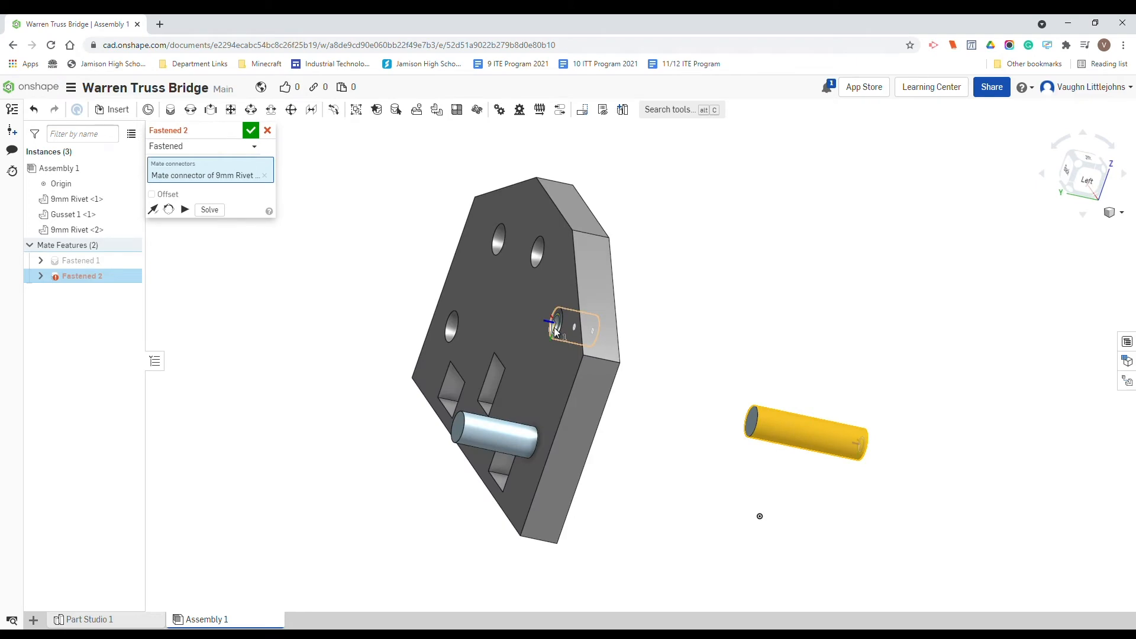
pyautogui.click(554, 327)
pyautogui.moveTo(700, 301); pyautogui.dragTo(633, 295, button='right')
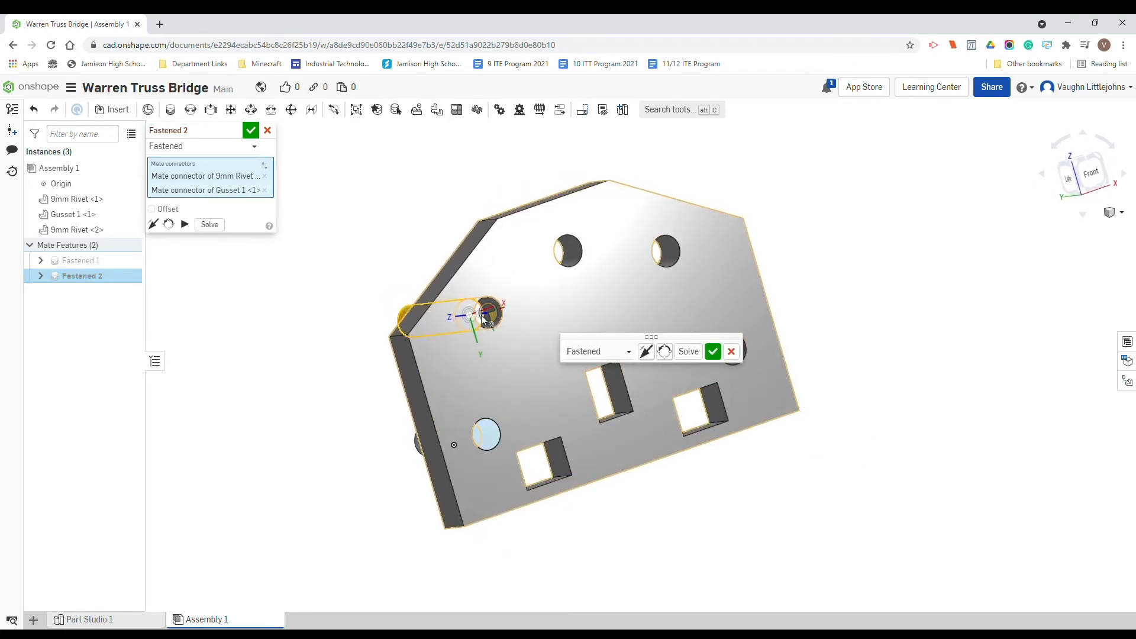
pyautogui.scroll(5, 484, 319)
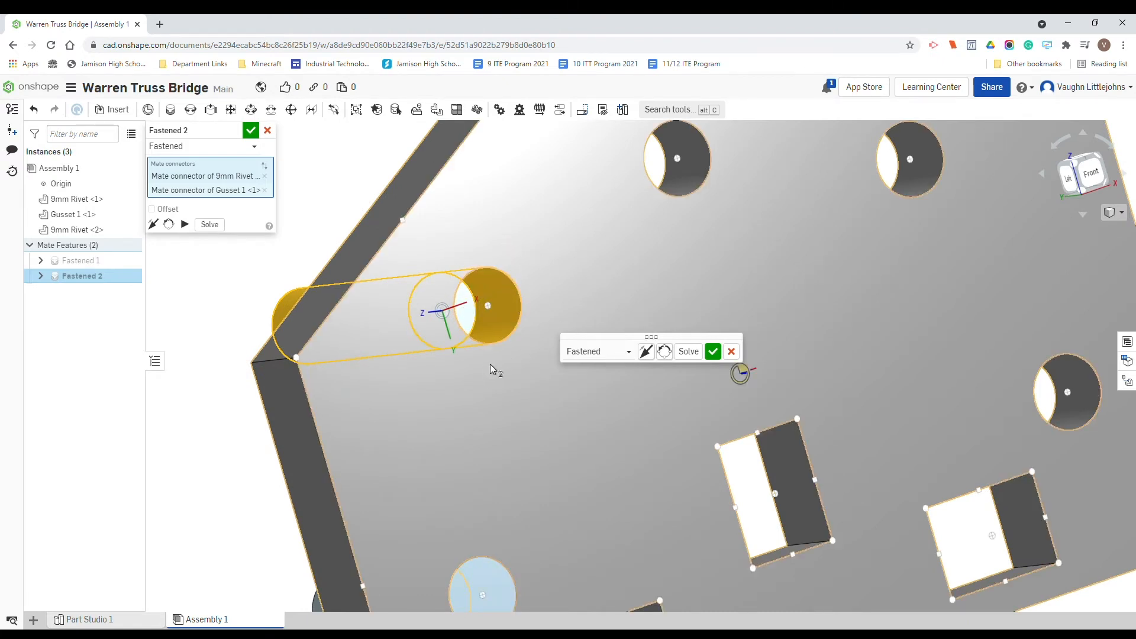
pyautogui.moveTo(499, 368); pyautogui.dragTo(506, 369, button='right')
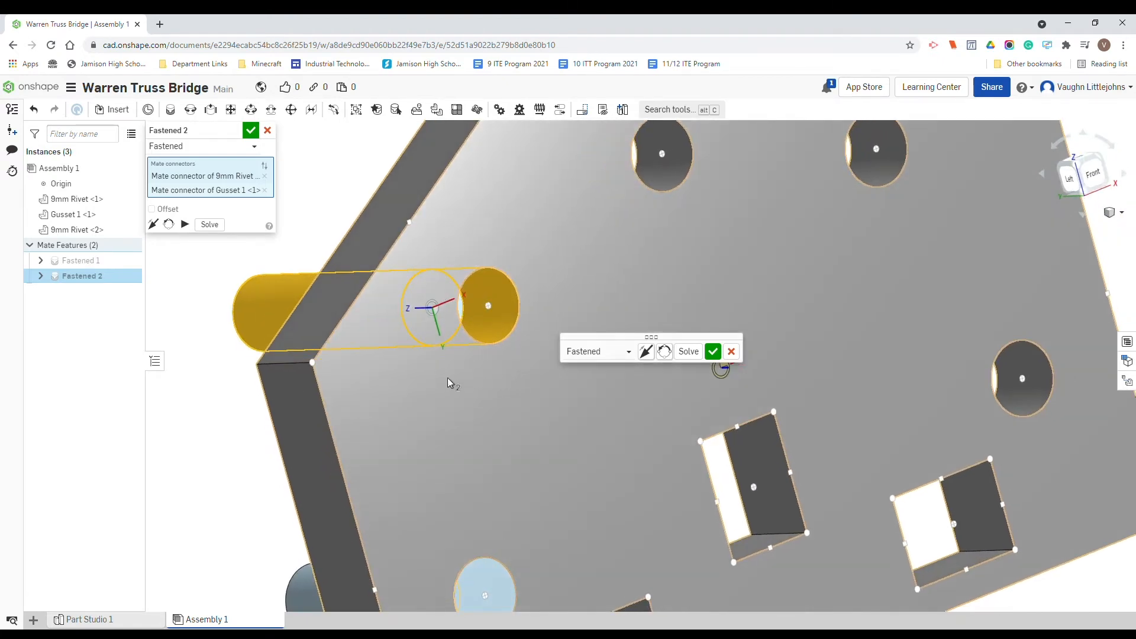
# - Enable the offset of the second rivet's fastened mate and set its Z distance to 3 mm
pyautogui.click(155, 210)
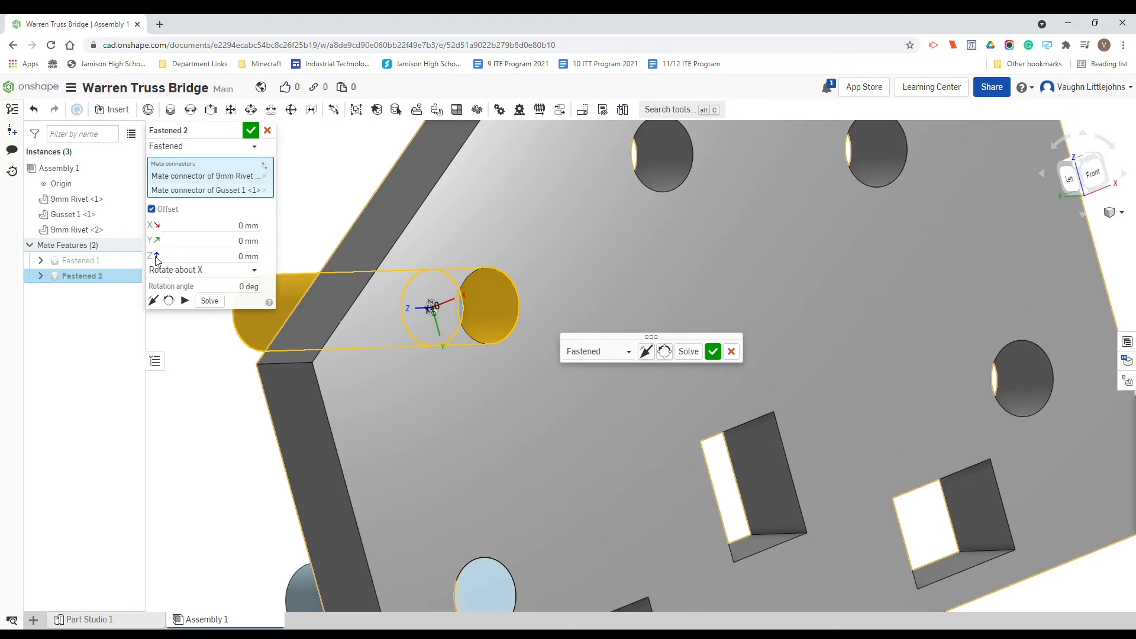
pyautogui.click(178, 258)
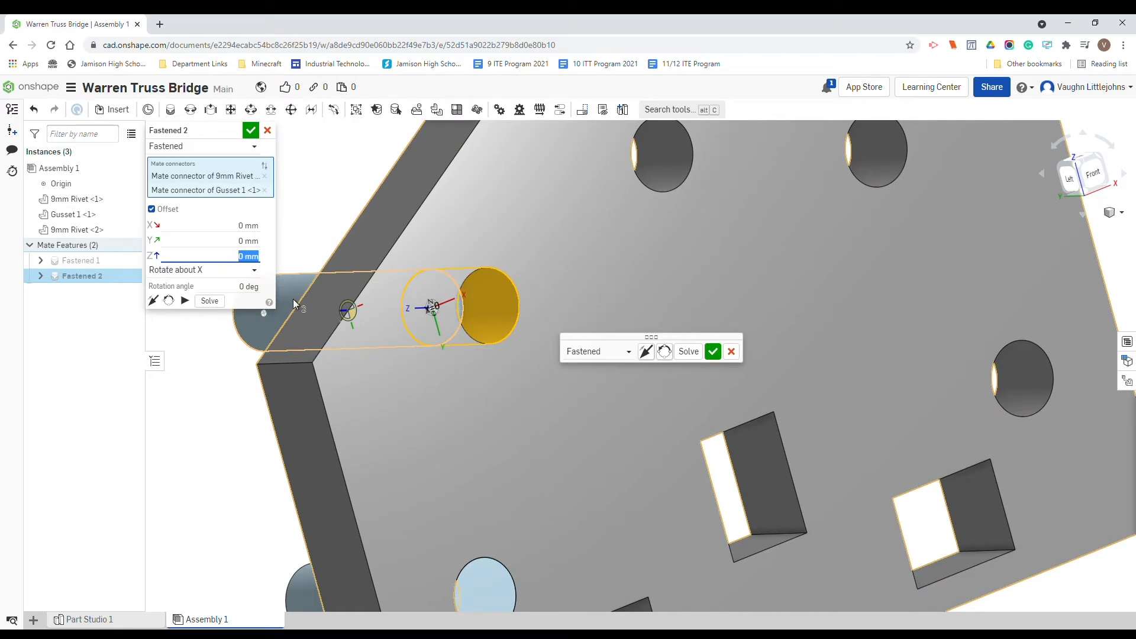
pyautogui.write('3')
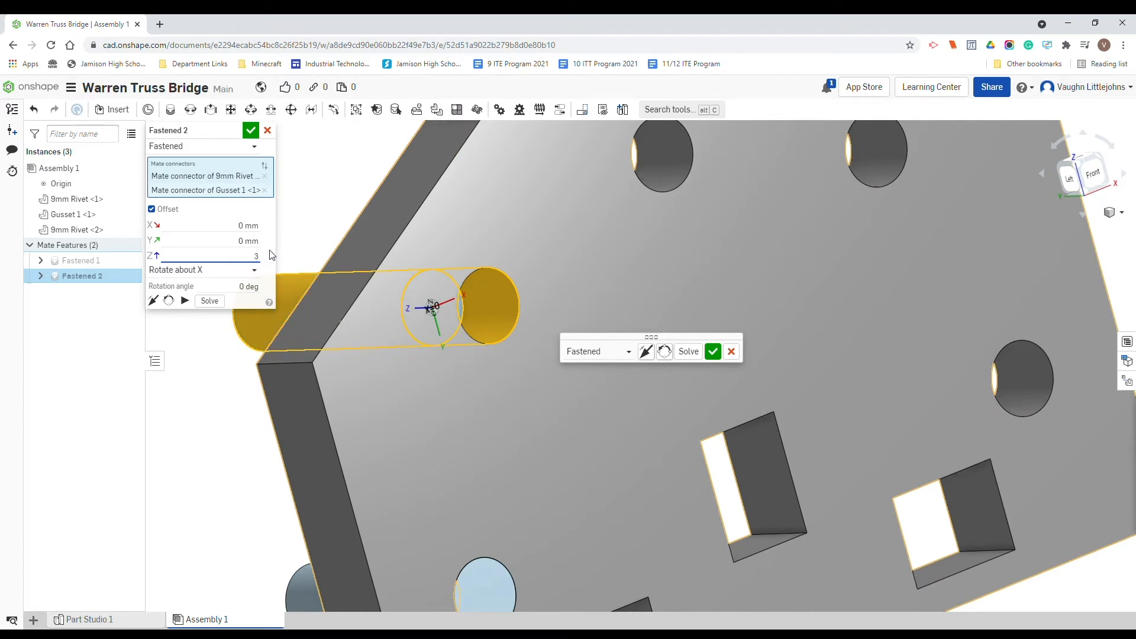
pyautogui.press('Return')
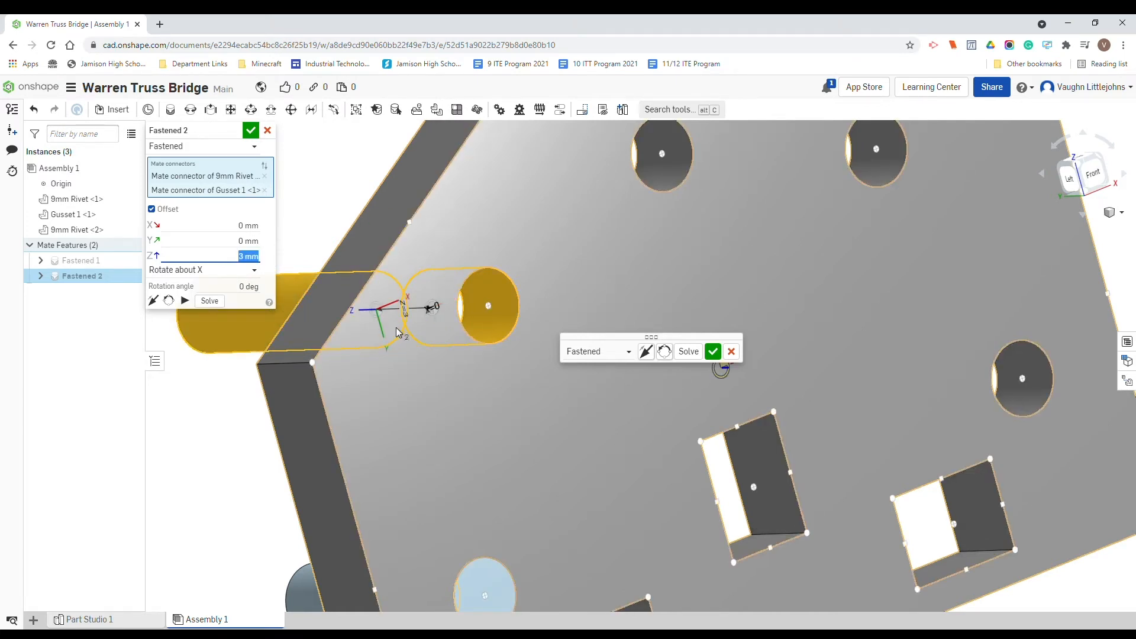
pyautogui.moveTo(350, 339); pyautogui.dragTo(370, 343, button='right')
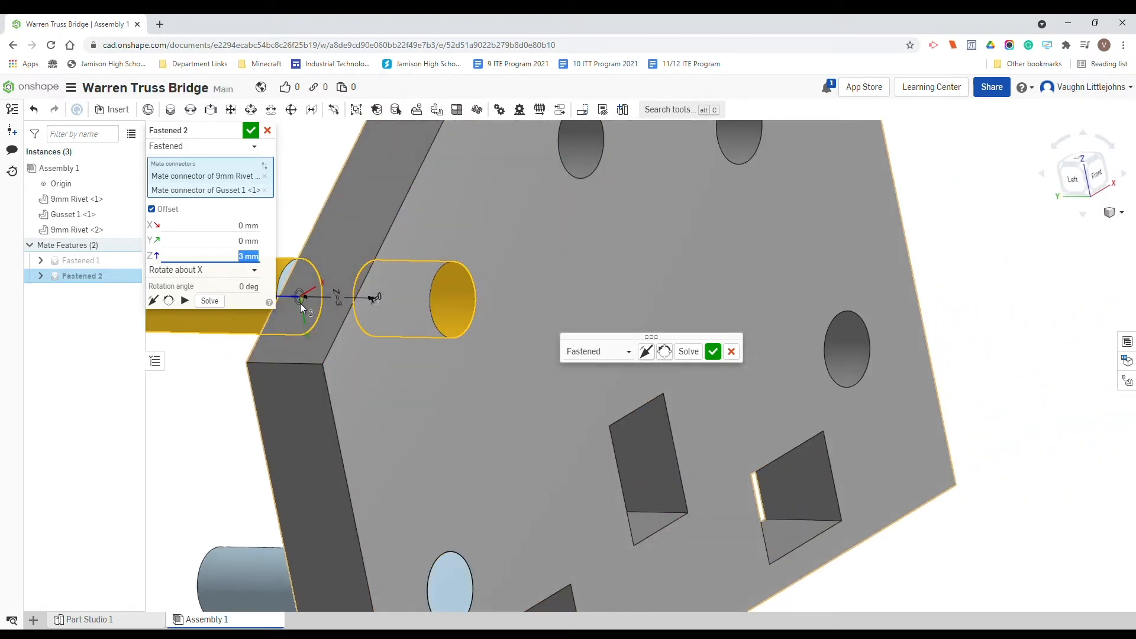
# - Set the second rivet mate's Z offset to -3 mm, accept it, and leave the Fastened mate command
pyautogui.click(241, 261)
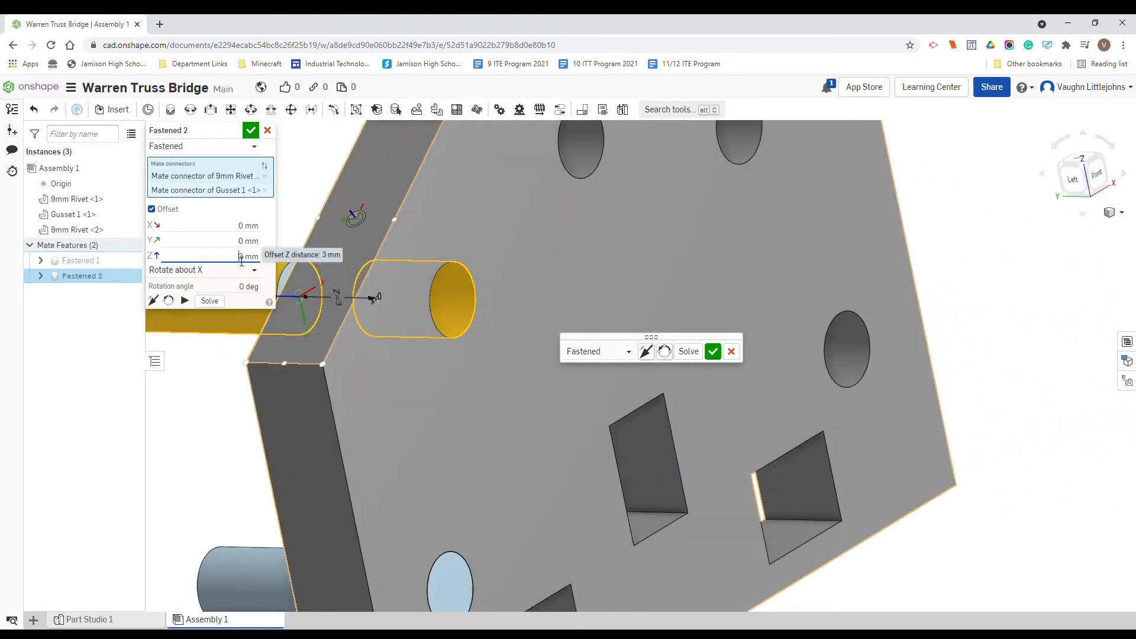
pyautogui.write('-')
pyautogui.press('Return')
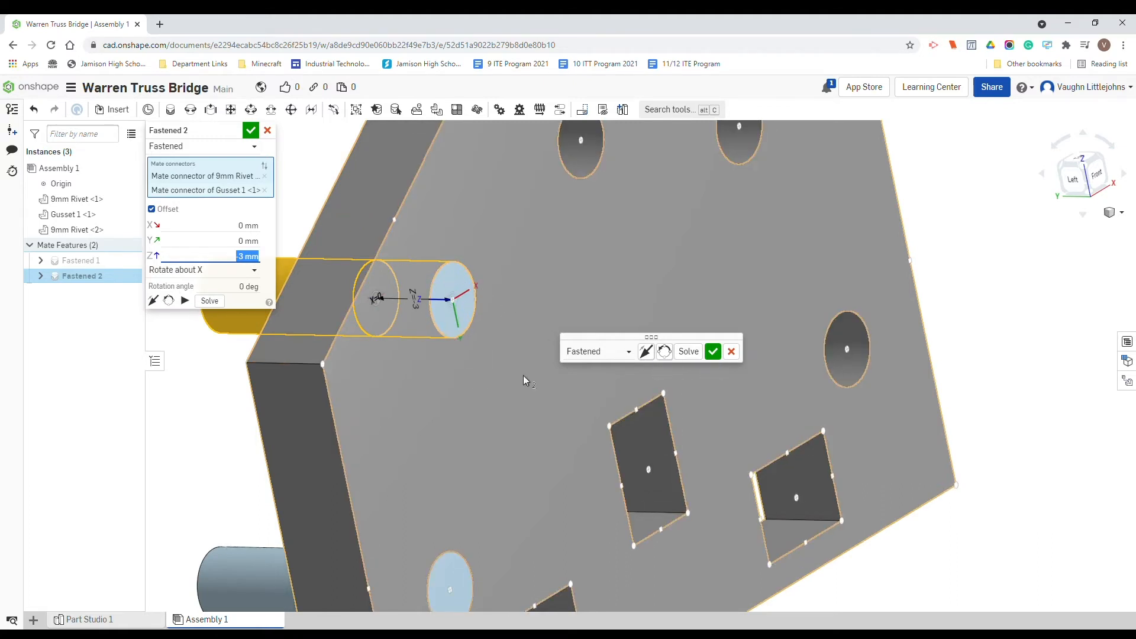
pyautogui.click(713, 351)
pyautogui.scroll(-5, 699, 360)
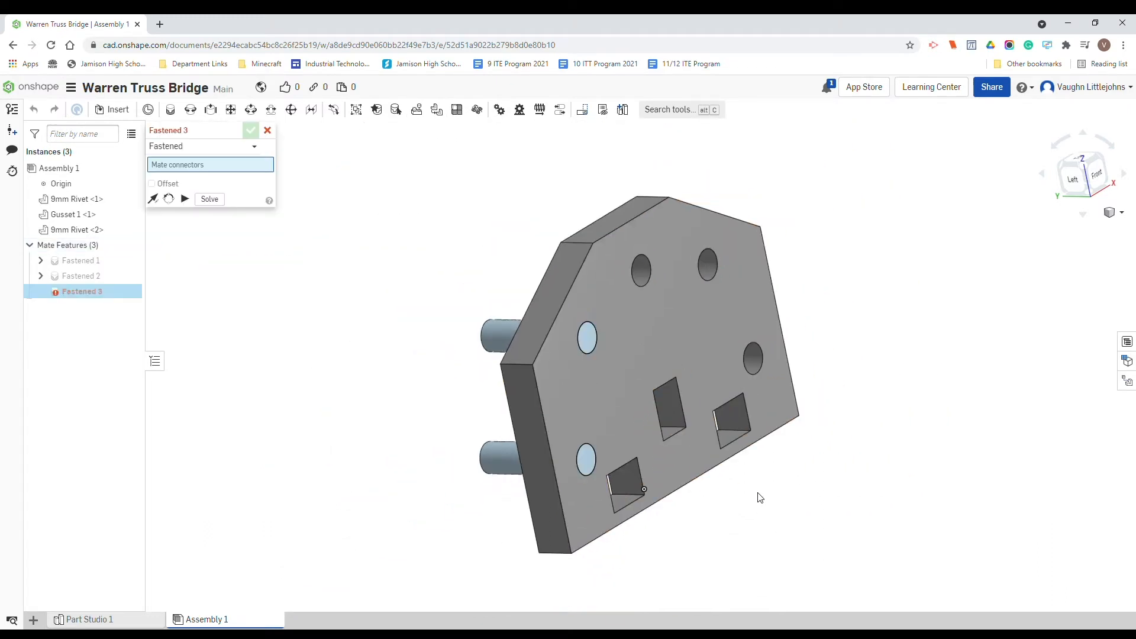
pyautogui.moveTo(756, 495); pyautogui.dragTo(710, 538, button='right')
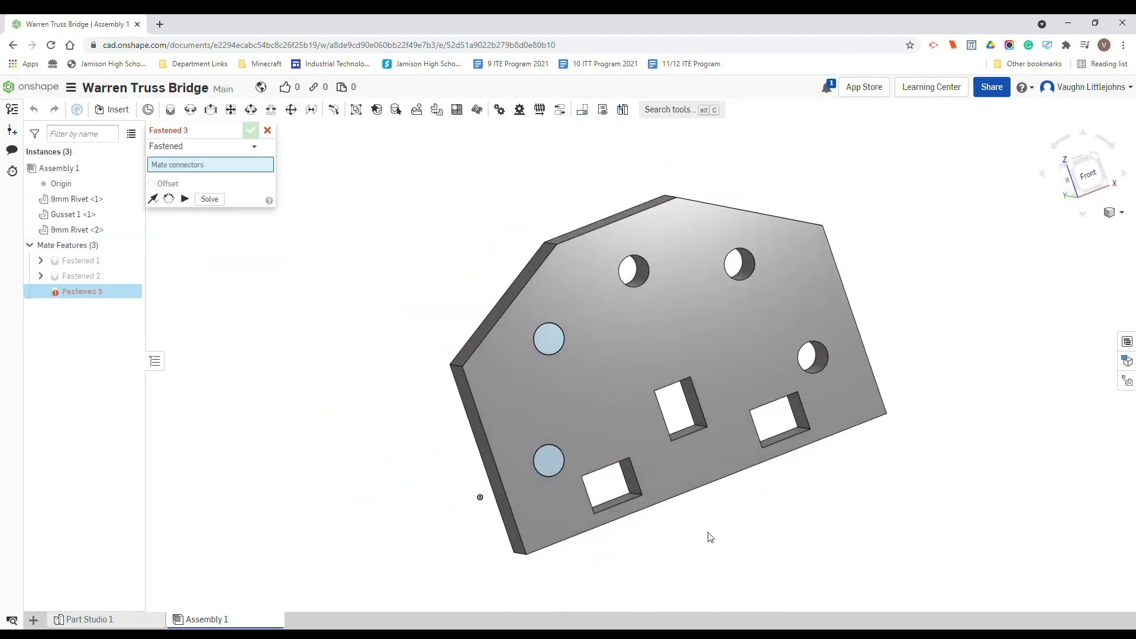
pyautogui.moveTo(659, 355); pyautogui.dragTo(940, 181, button='right')
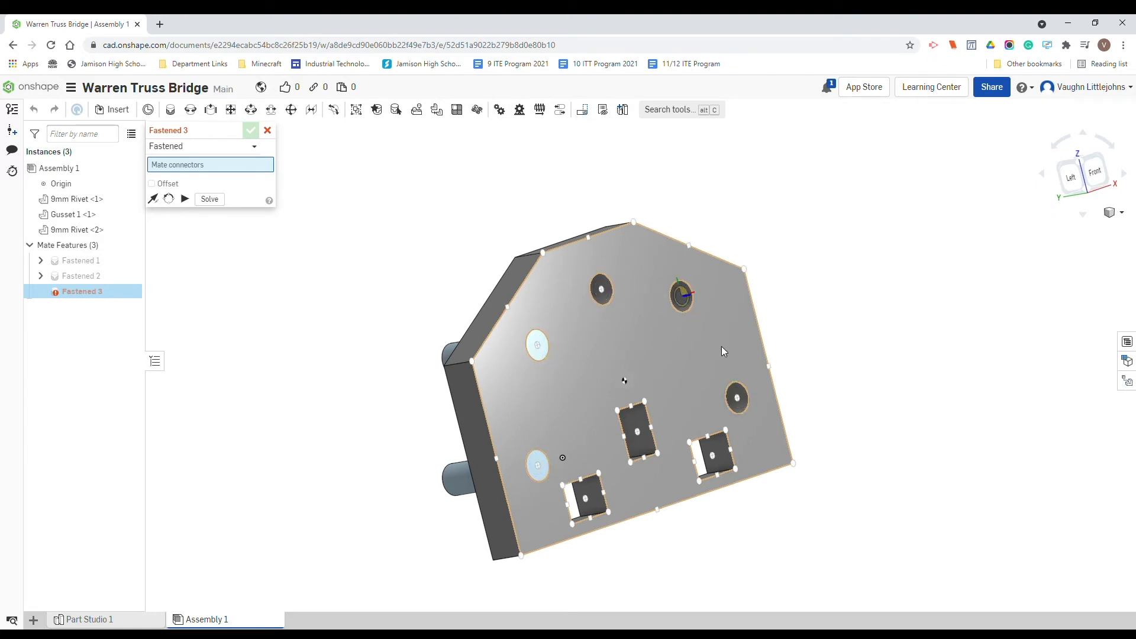
pyautogui.click(268, 131)
# - Insert three more 9mm Rivets, placing them in free space above the upper-left edge of Gusset 1
pyautogui.click(114, 110)
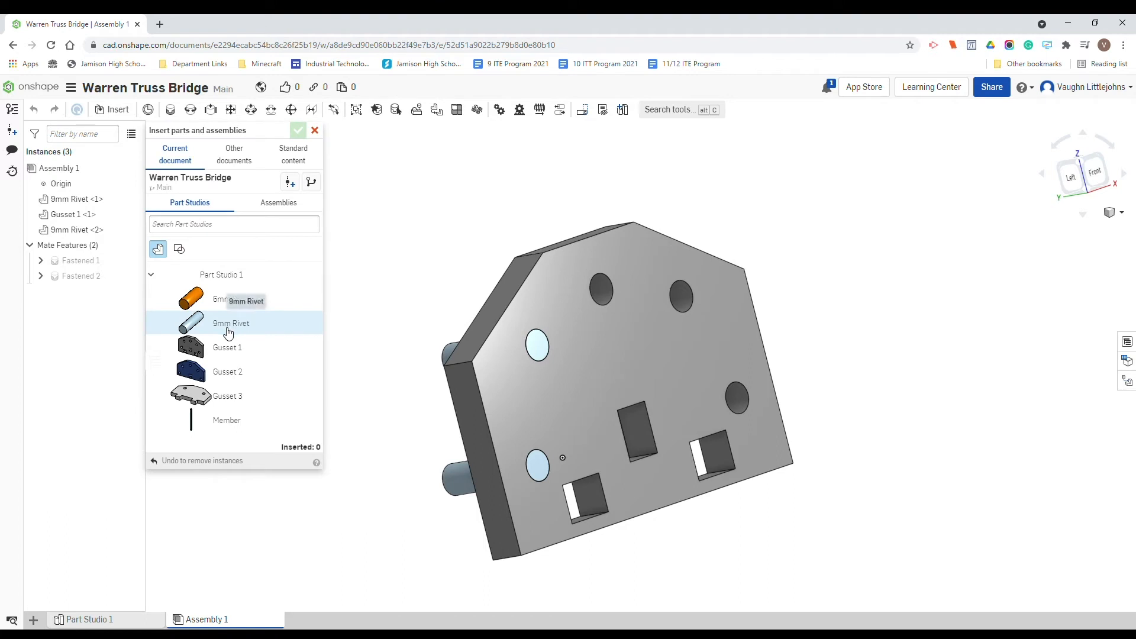
pyautogui.click(228, 333)
pyautogui.click(401, 193)
pyautogui.click(228, 326)
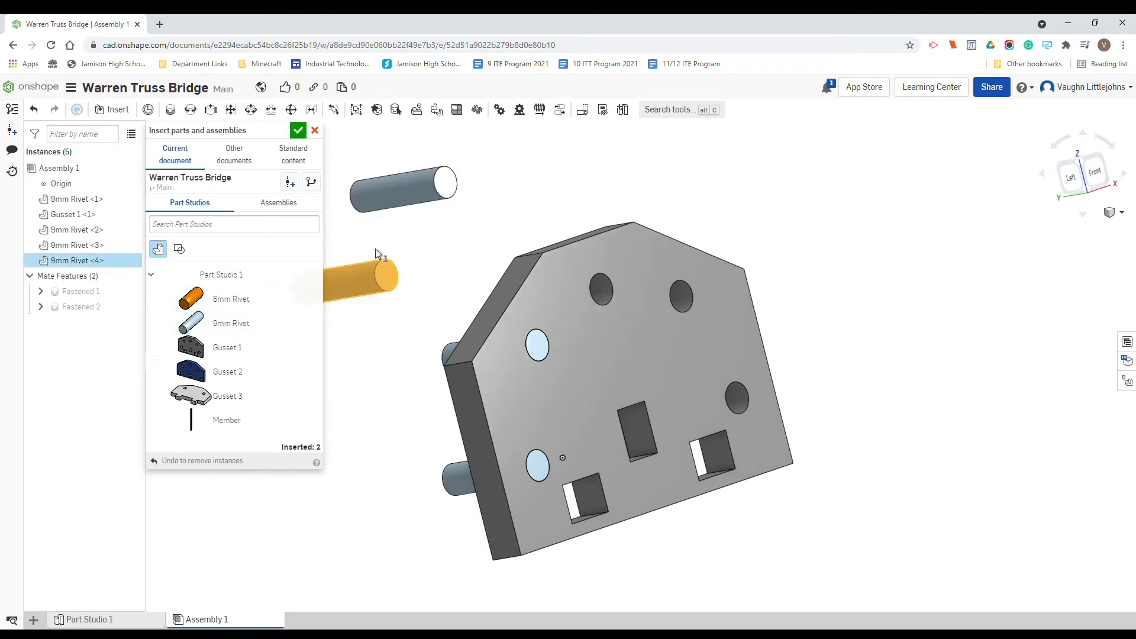
pyautogui.click(450, 252)
pyautogui.click(228, 323)
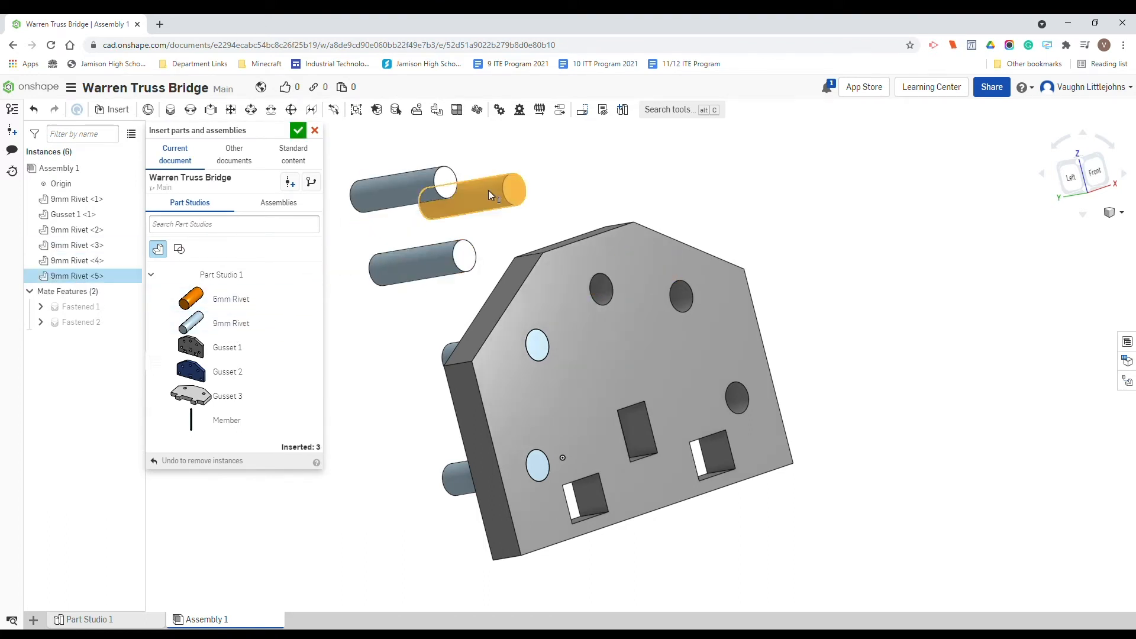
pyautogui.click(529, 173)
pyautogui.click(298, 131)
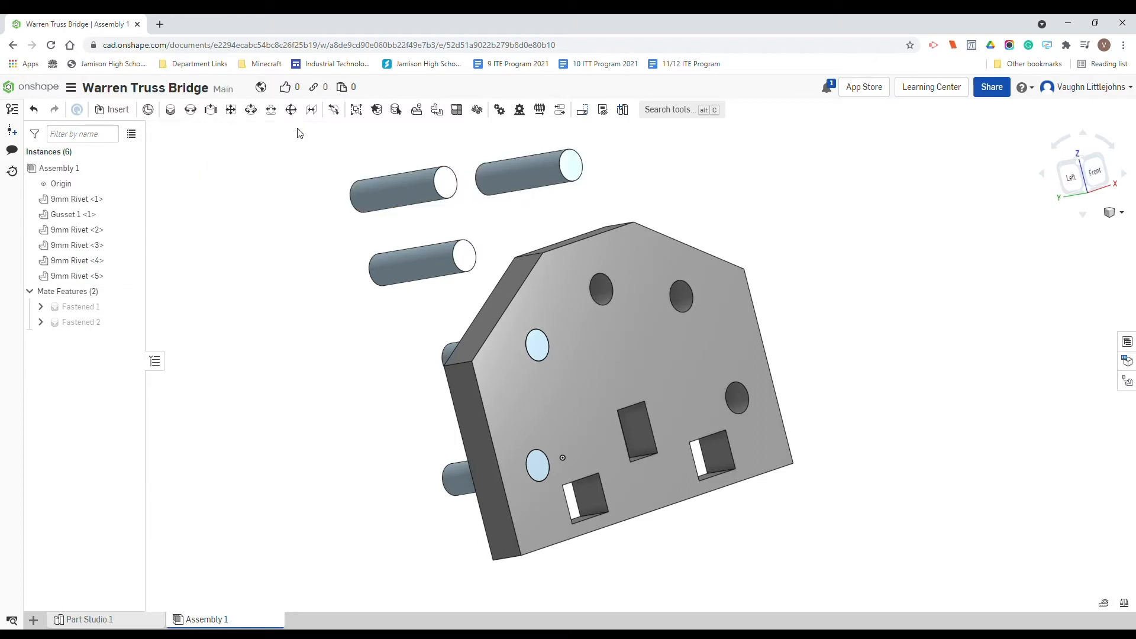
# - Fasten the lowest loose 9mm rivet's front end face to the top center round hole of Gusset 1
pyautogui.click(171, 111)
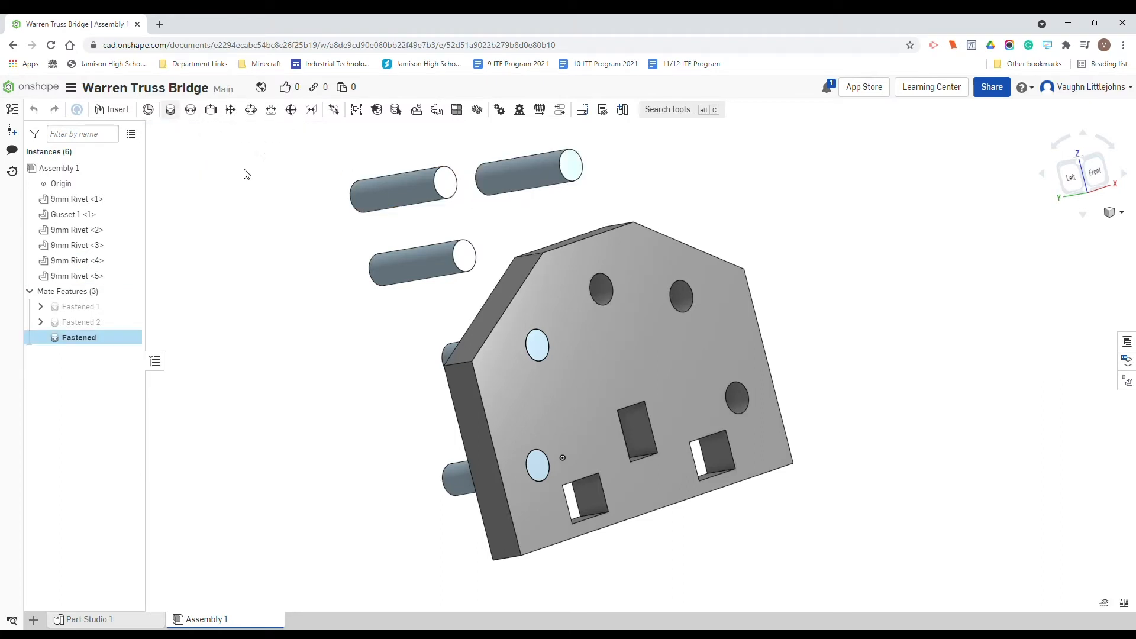
pyautogui.click(1099, 176)
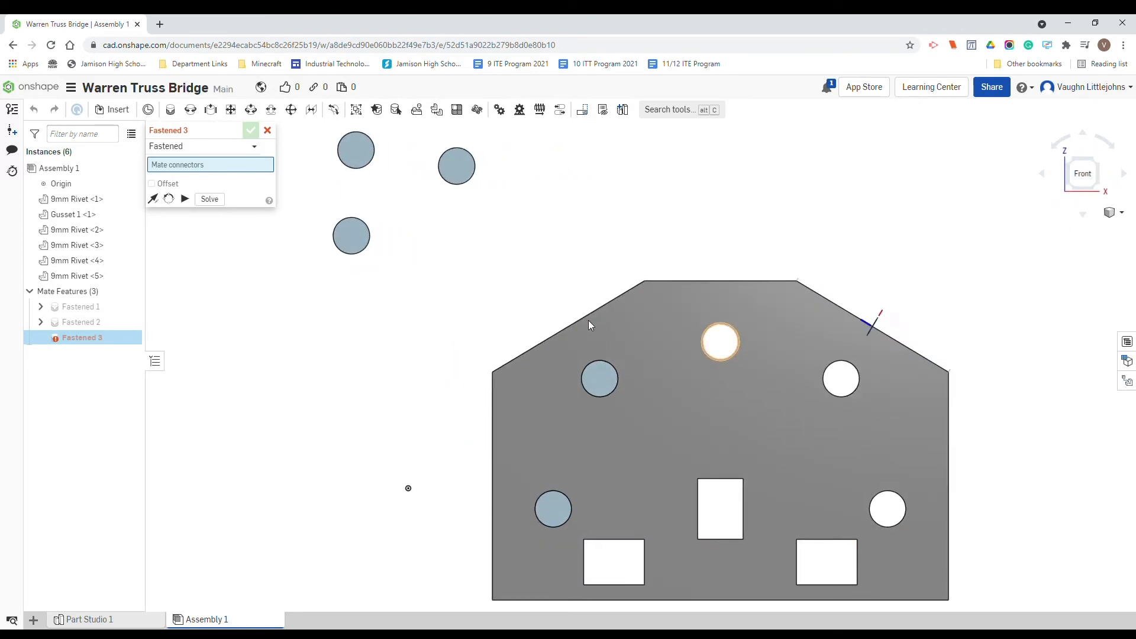
pyautogui.click(352, 236)
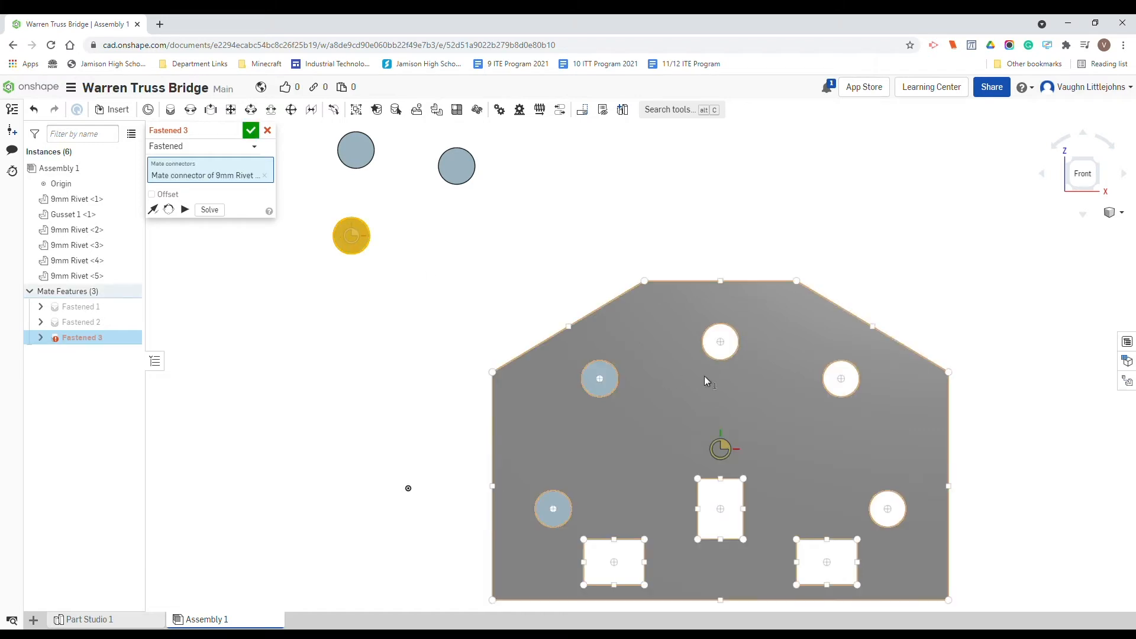
pyautogui.click(725, 345)
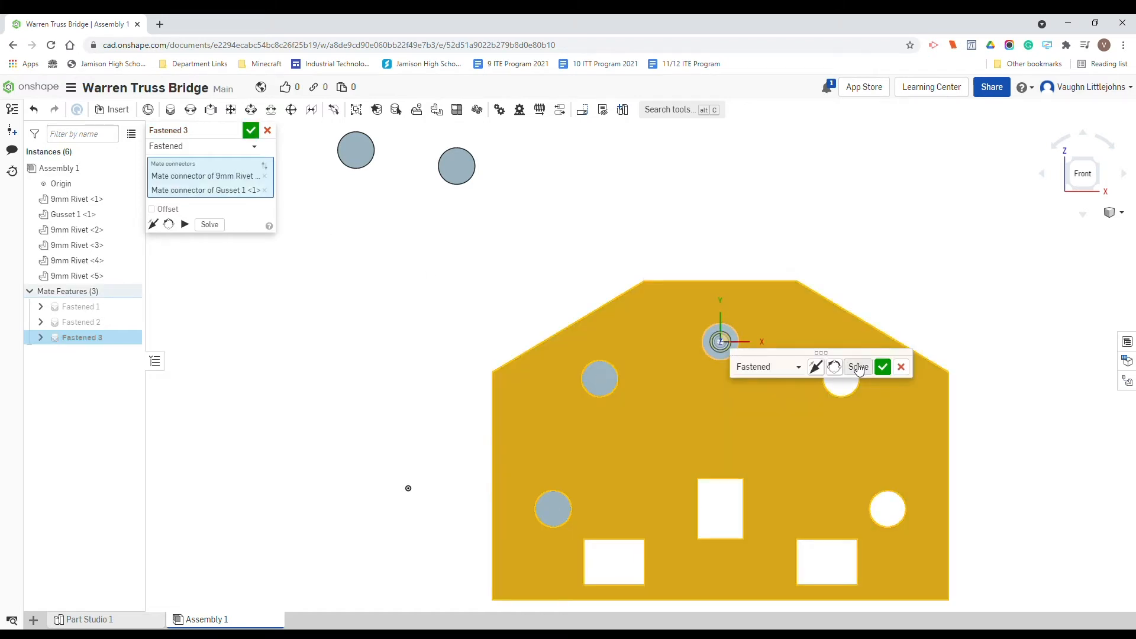
pyautogui.click(884, 368)
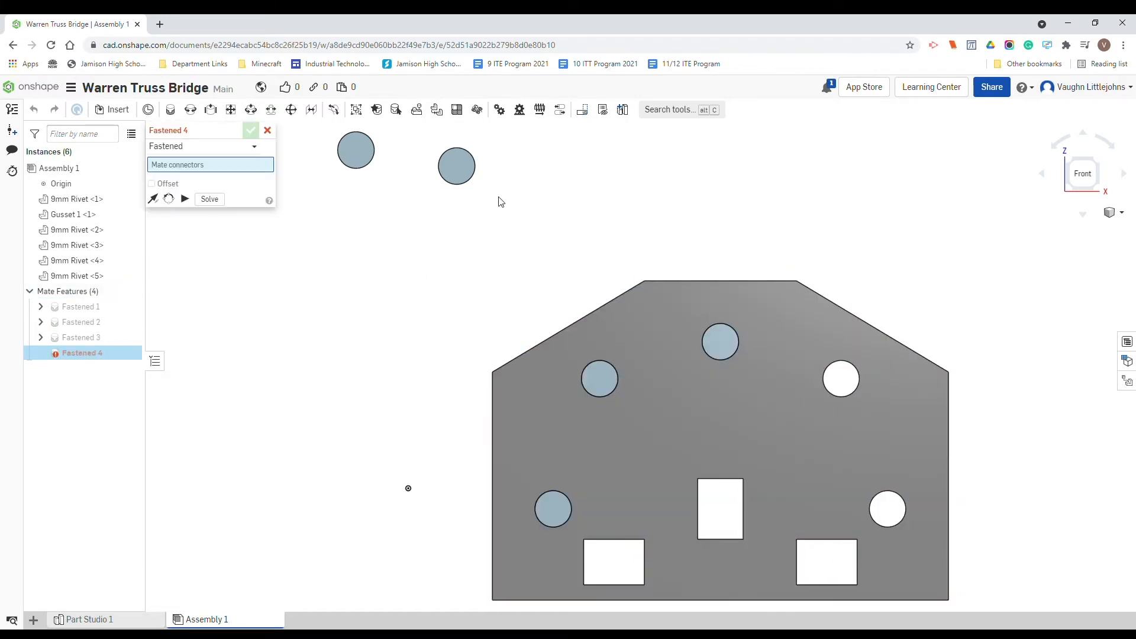
# - Fasten the right-hand loose 9mm rivet's front end face to the upper-right round hole of Gusset 1
pyautogui.click(459, 169)
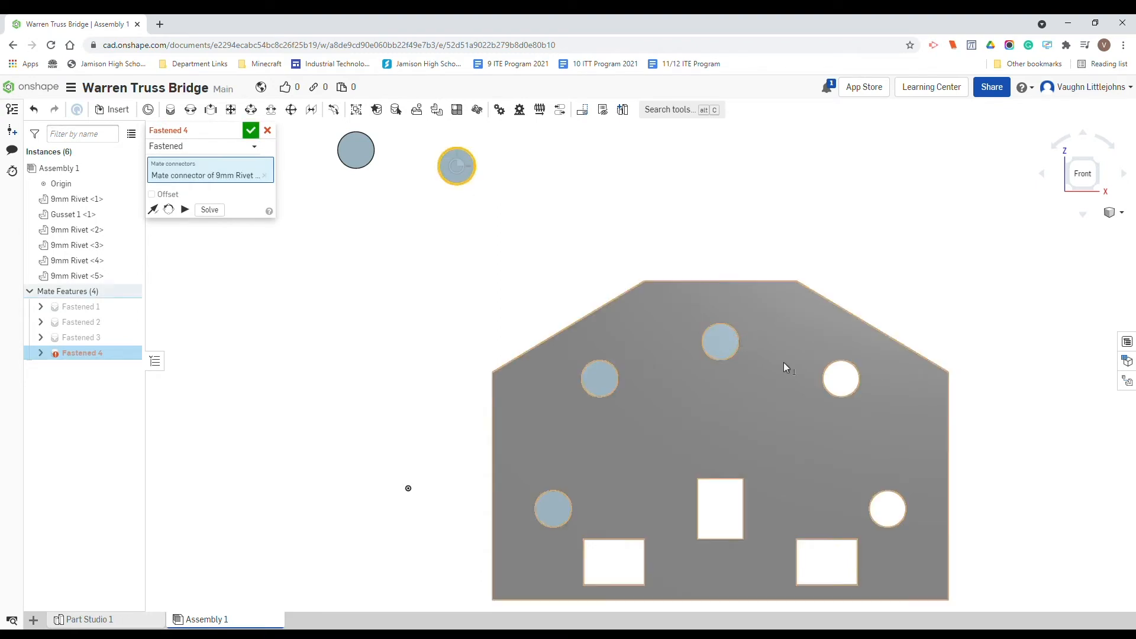
pyautogui.click(844, 381)
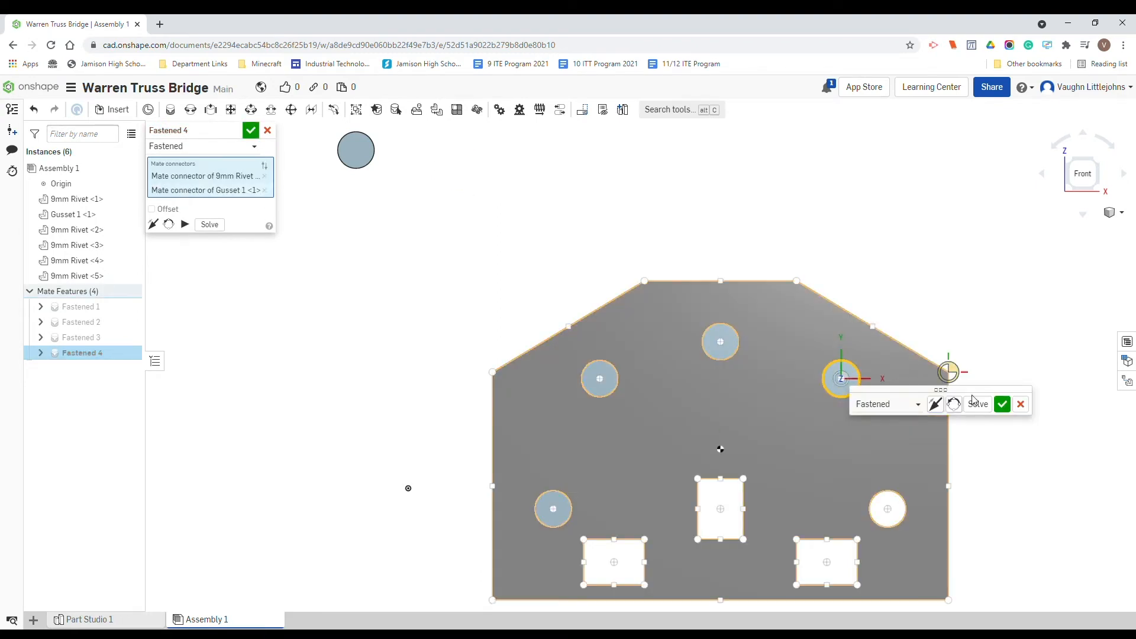
pyautogui.click(1003, 405)
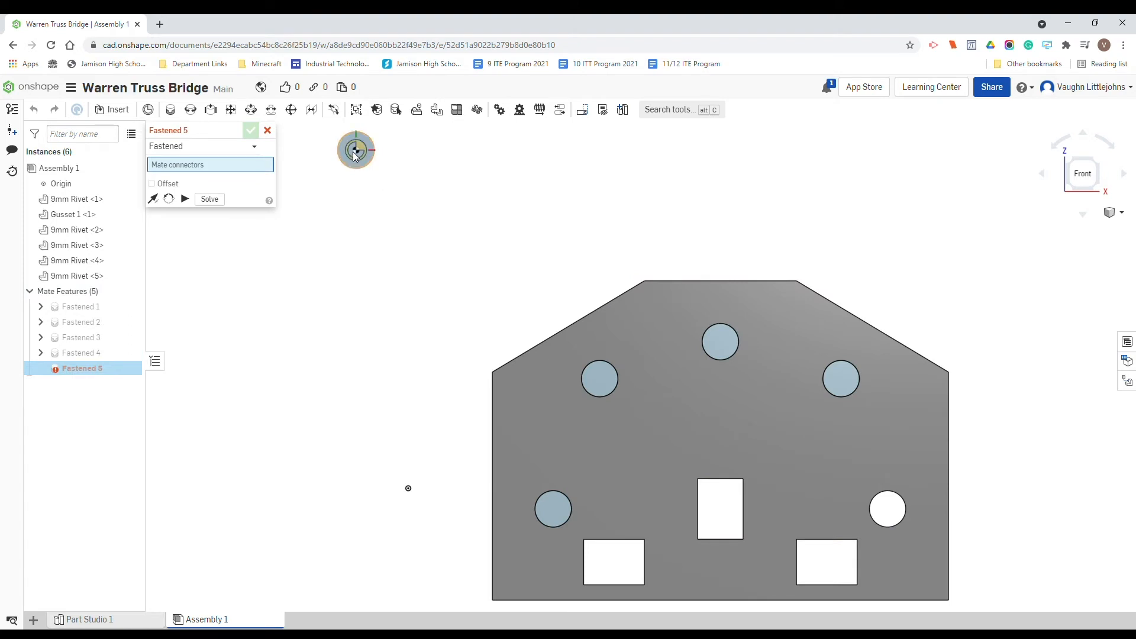
# - Fasten the last loose 9mm rivet's front end face to the lower-right round hole of Gusset 1 and end the Fastened mate command
pyautogui.click(888, 509)
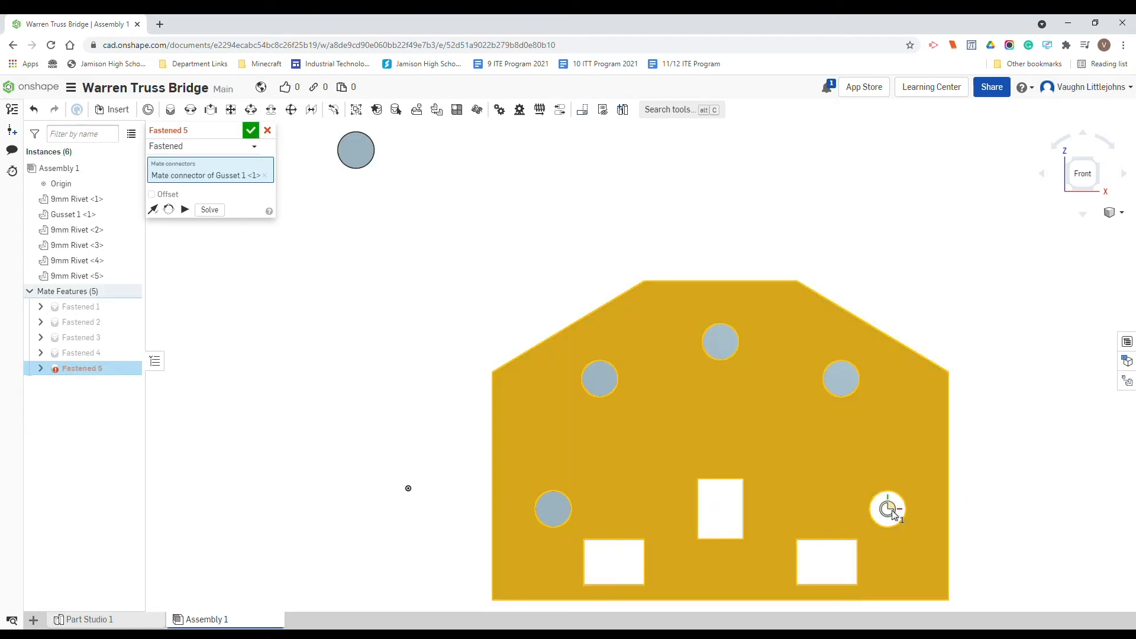
pyautogui.click(892, 512)
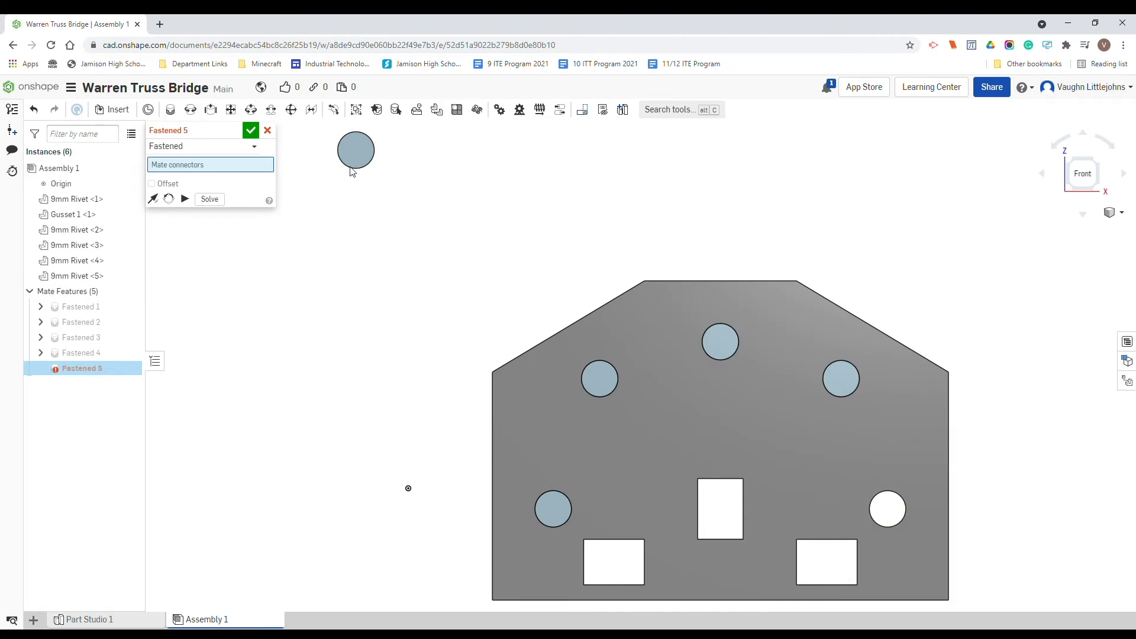
pyautogui.click(356, 150)
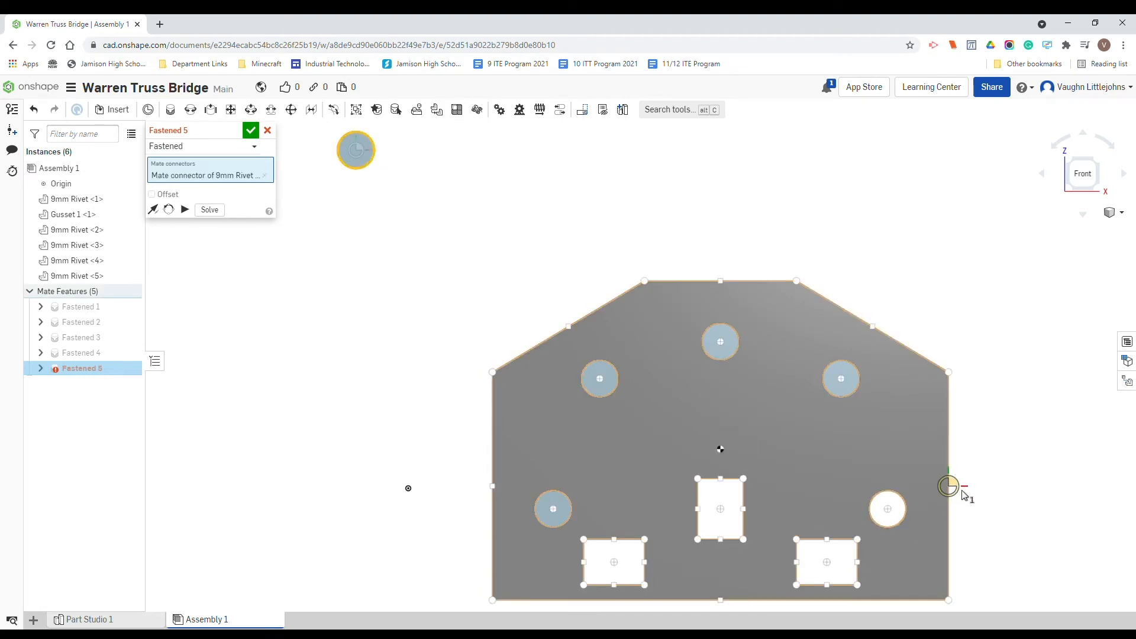
pyautogui.click(890, 512)
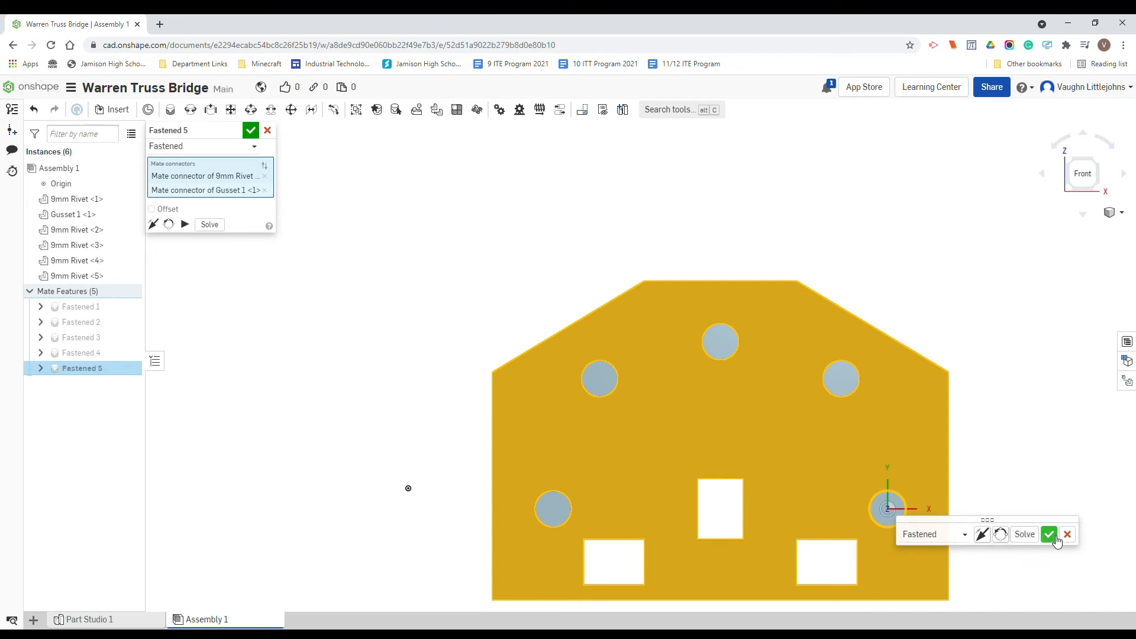
pyautogui.click(1049, 535)
pyautogui.moveTo(449, 421); pyautogui.dragTo(410, 427, button='right')
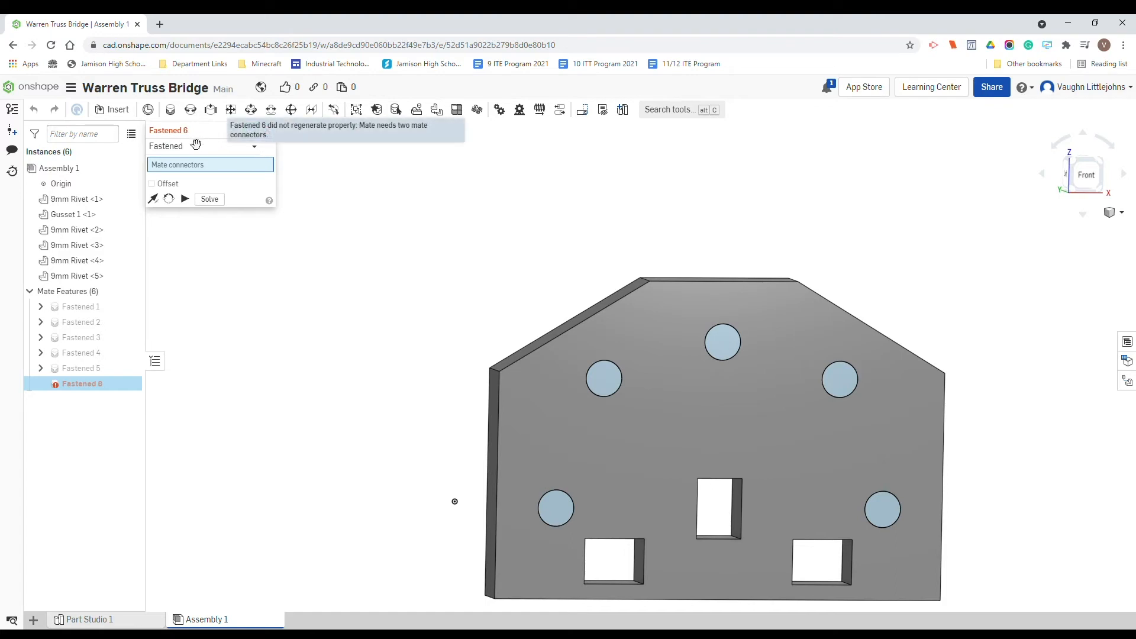
pyautogui.click(267, 131)
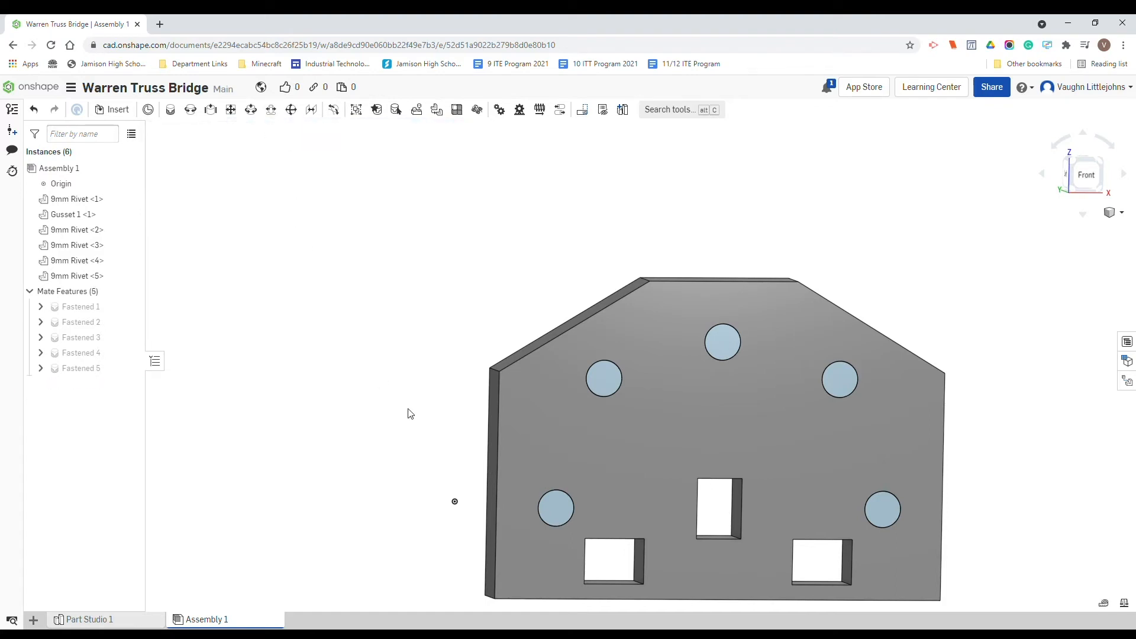
pyautogui.scroll(-3, 467, 393)
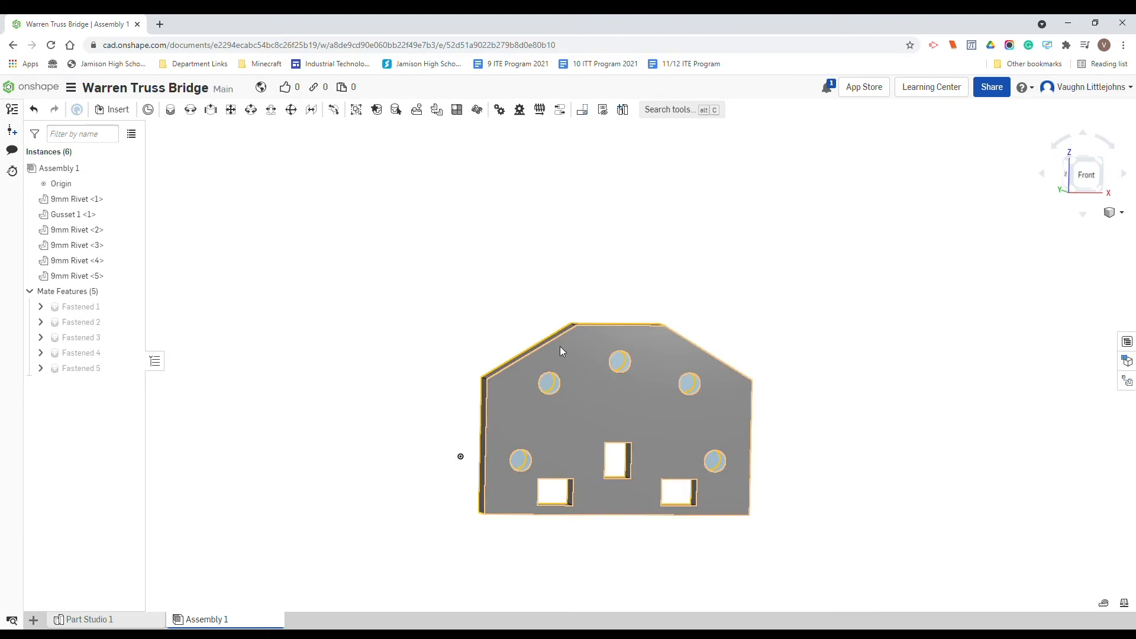
# - Insert one Gusset 3 from Part Studio 1, placing it in free space above and to the left of Gusset 1
pyautogui.scroll(-2, 359, 445)
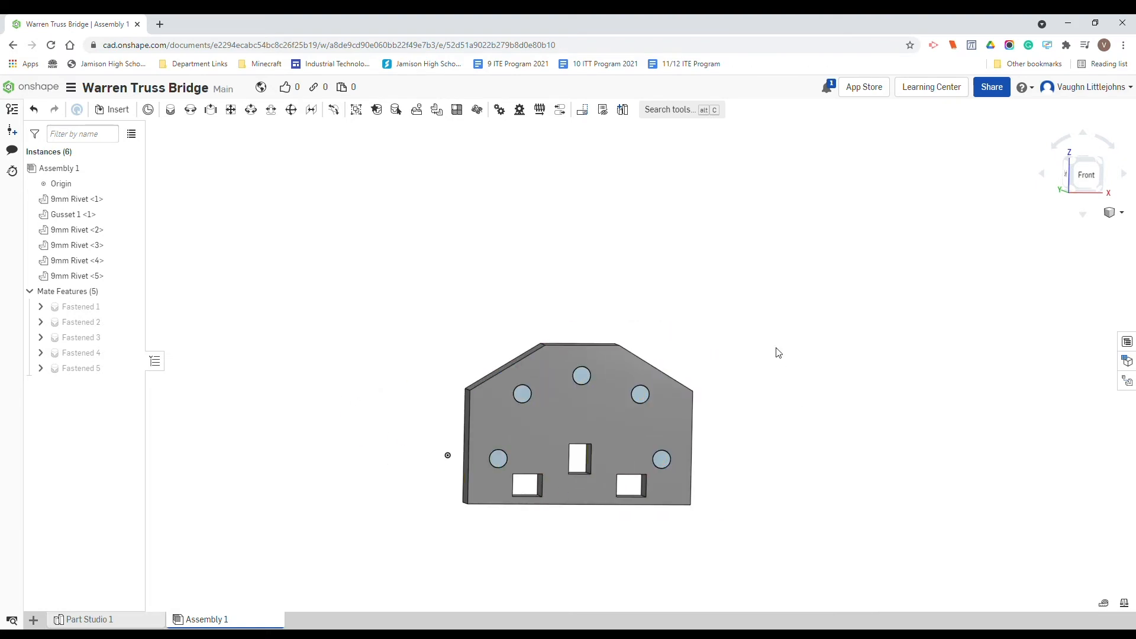
pyautogui.moveTo(810, 476); pyautogui.dragTo(801, 479, button='right')
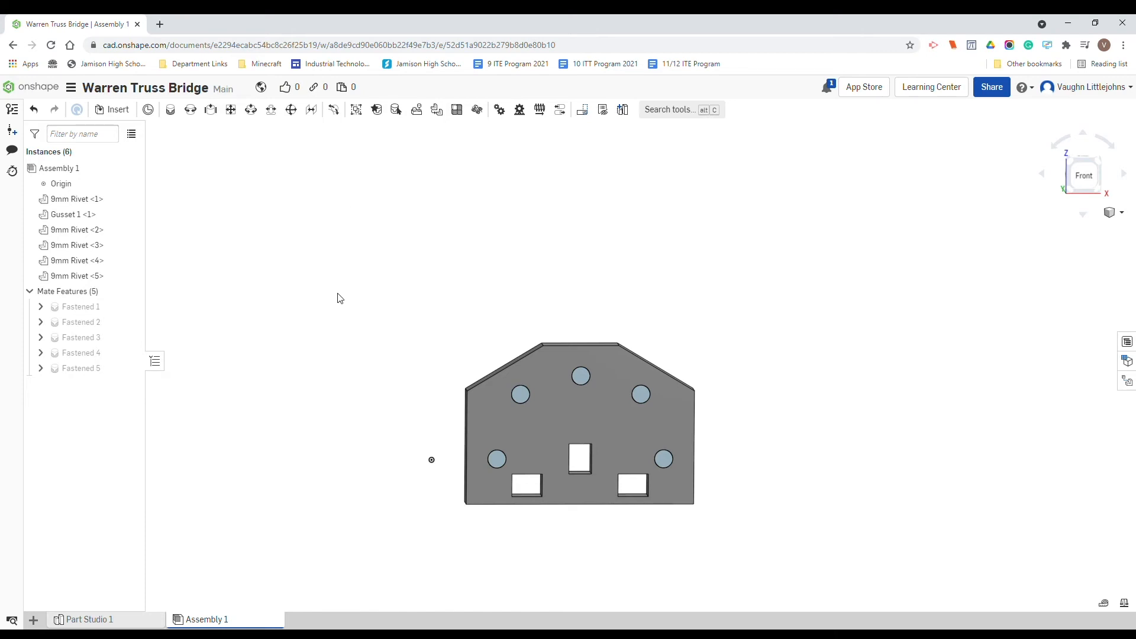
pyautogui.moveTo(368, 448); pyautogui.dragTo(435, 477, button='right')
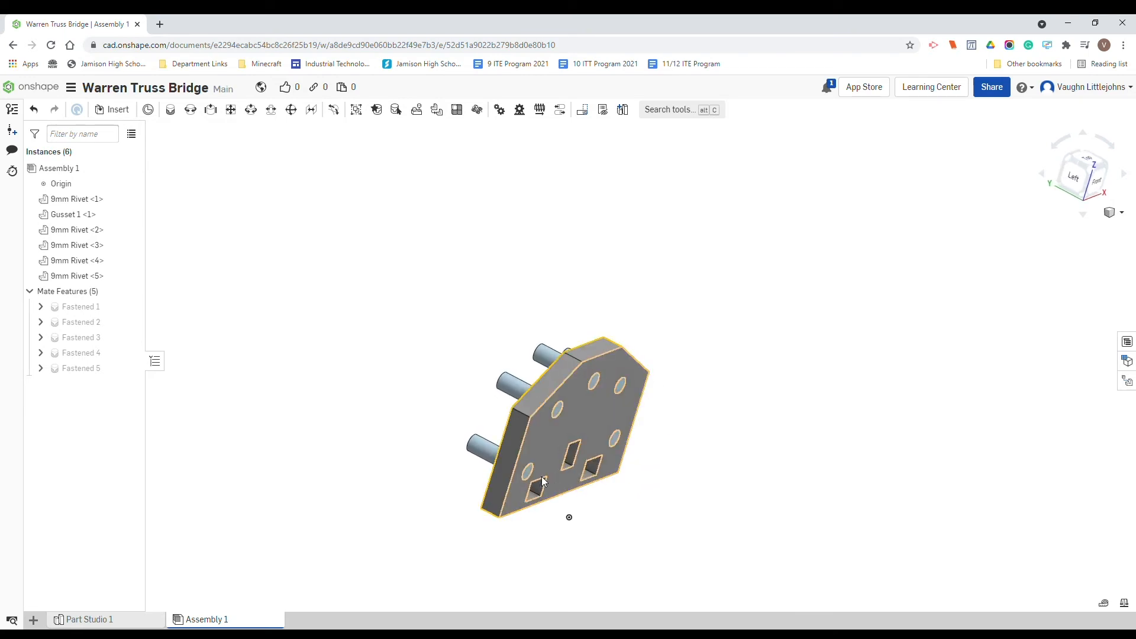
pyautogui.click(116, 114)
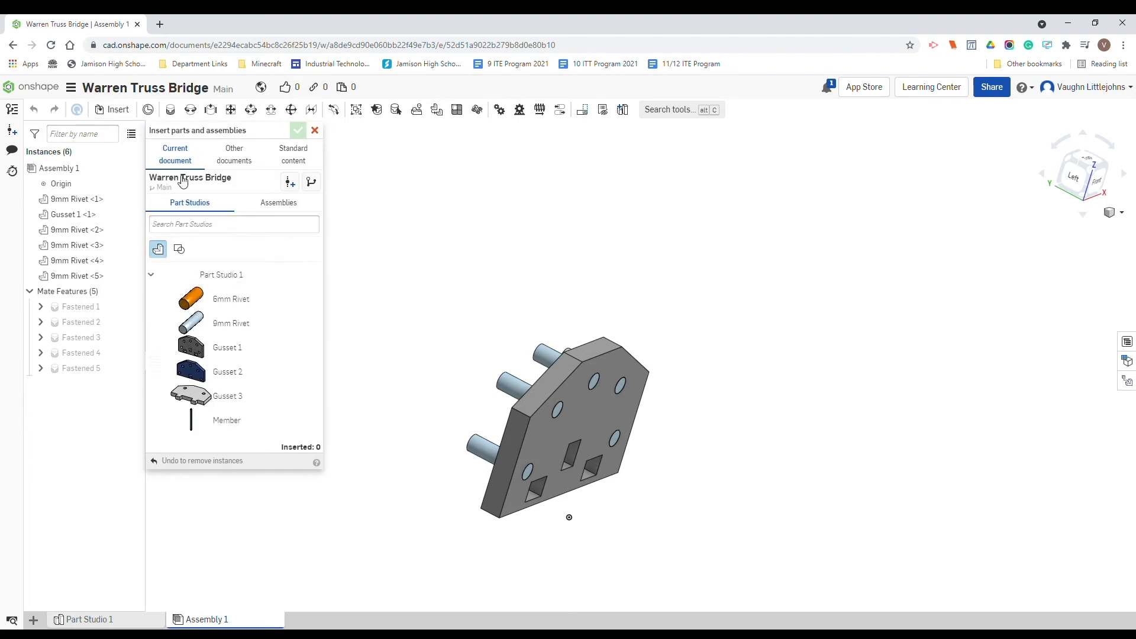
pyautogui.click(238, 396)
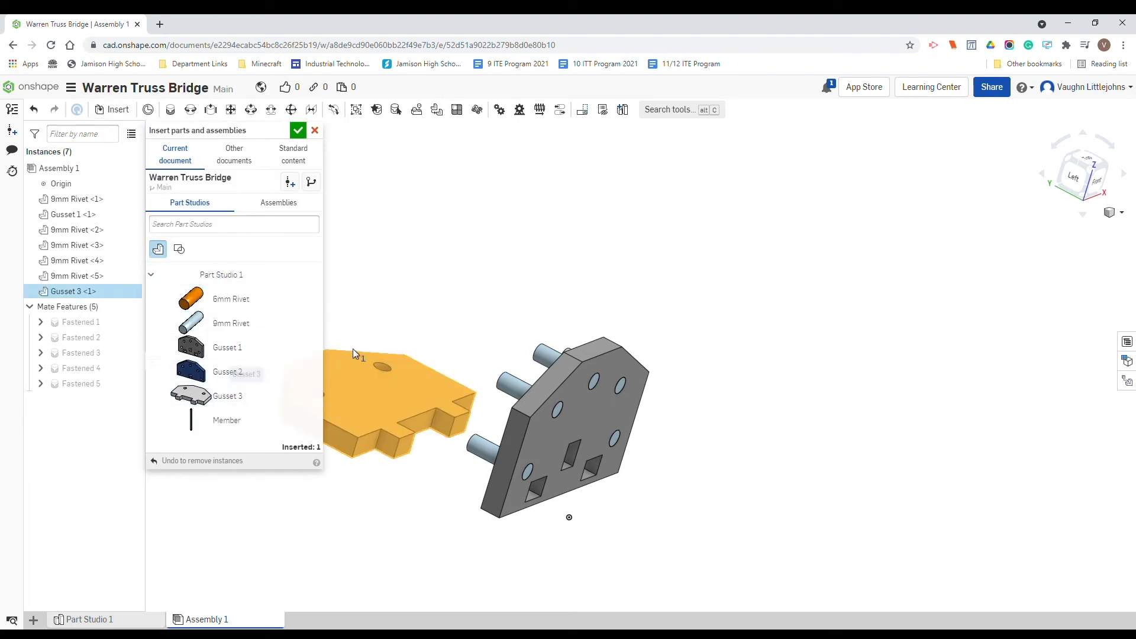
pyautogui.click(412, 261)
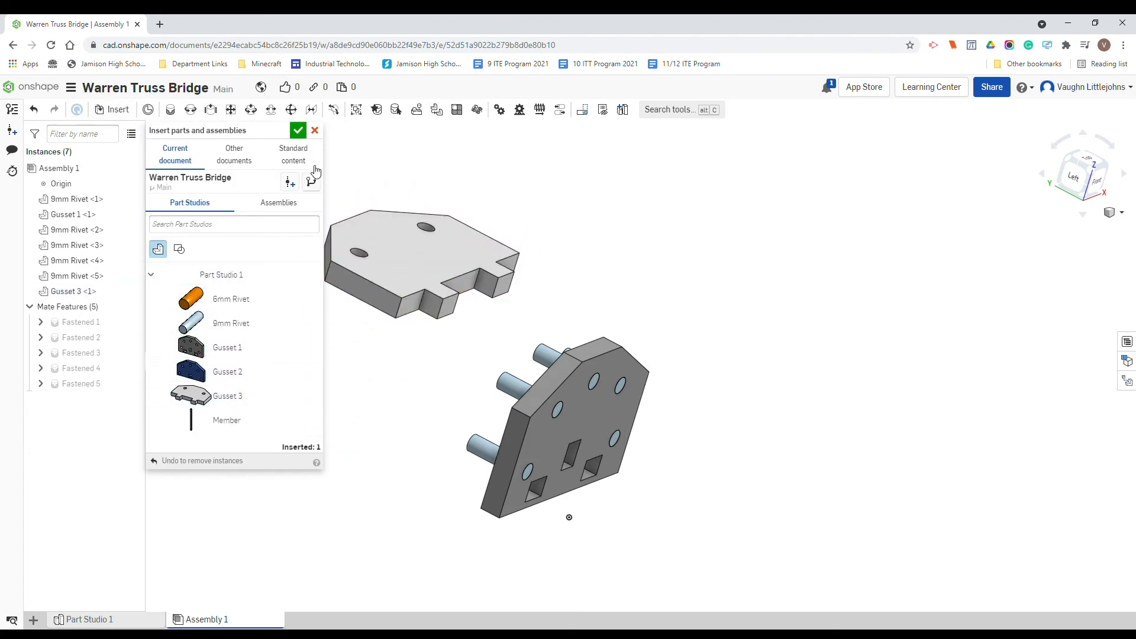
pyautogui.click(299, 131)
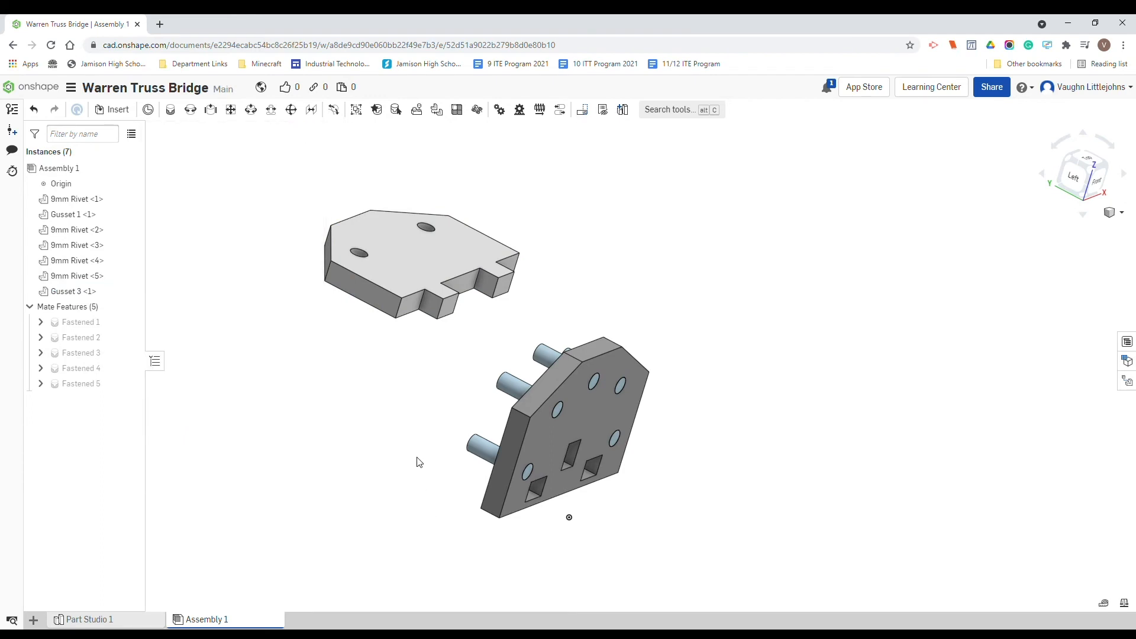
pyautogui.moveTo(419, 462); pyautogui.dragTo(390, 452, button='right')
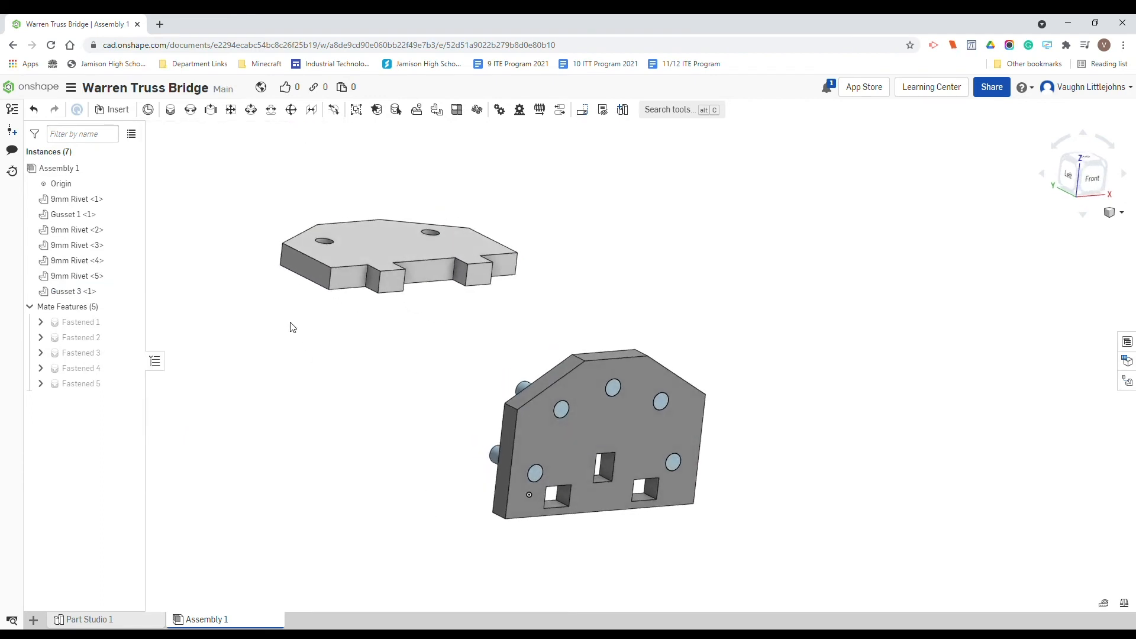
pyautogui.click(171, 111)
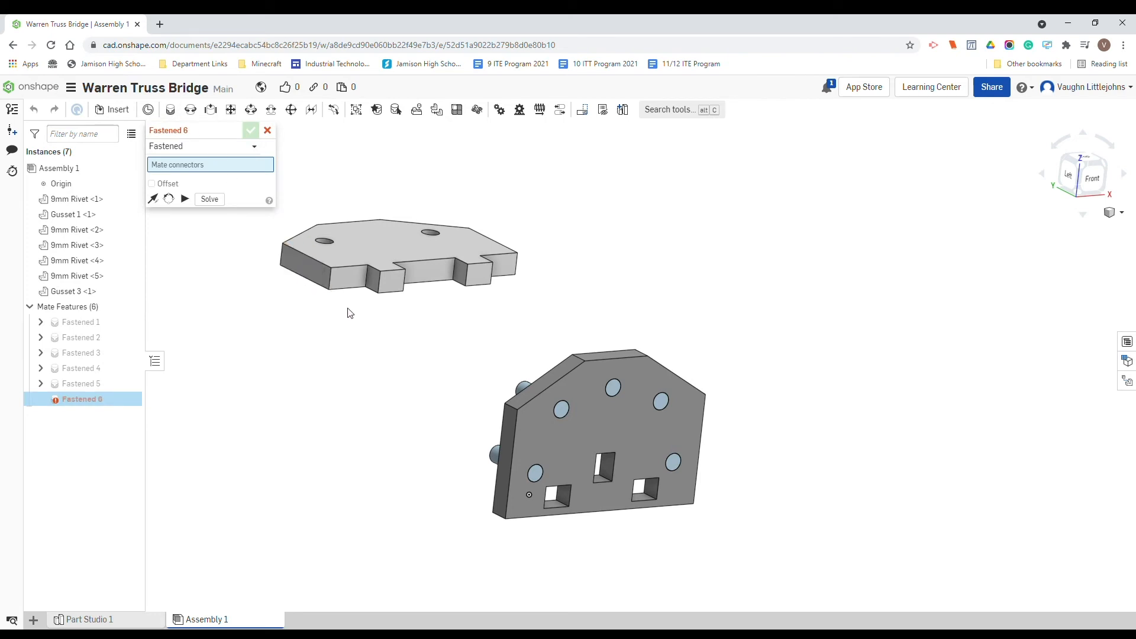
pyautogui.scroll(3, 385, 274)
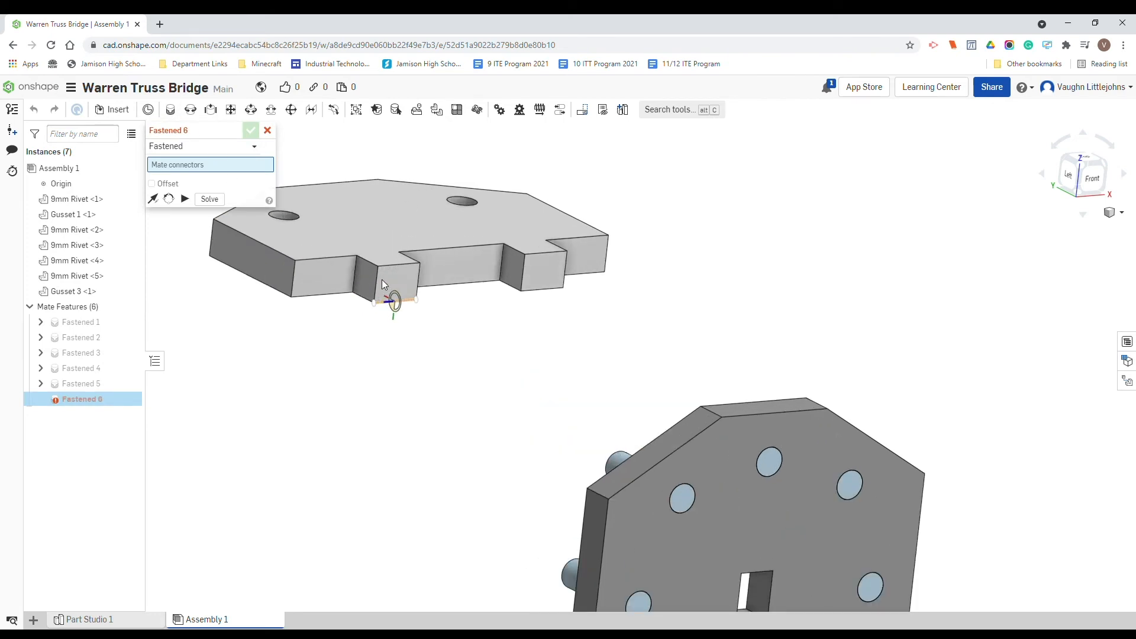
pyautogui.click(1091, 188)
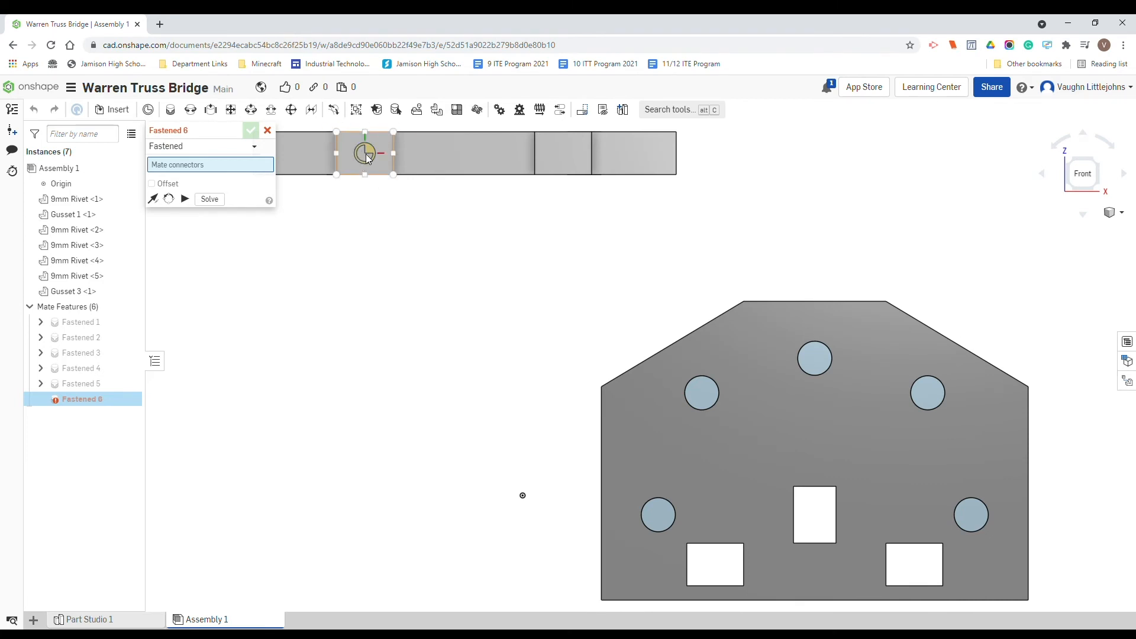
pyautogui.click(367, 158)
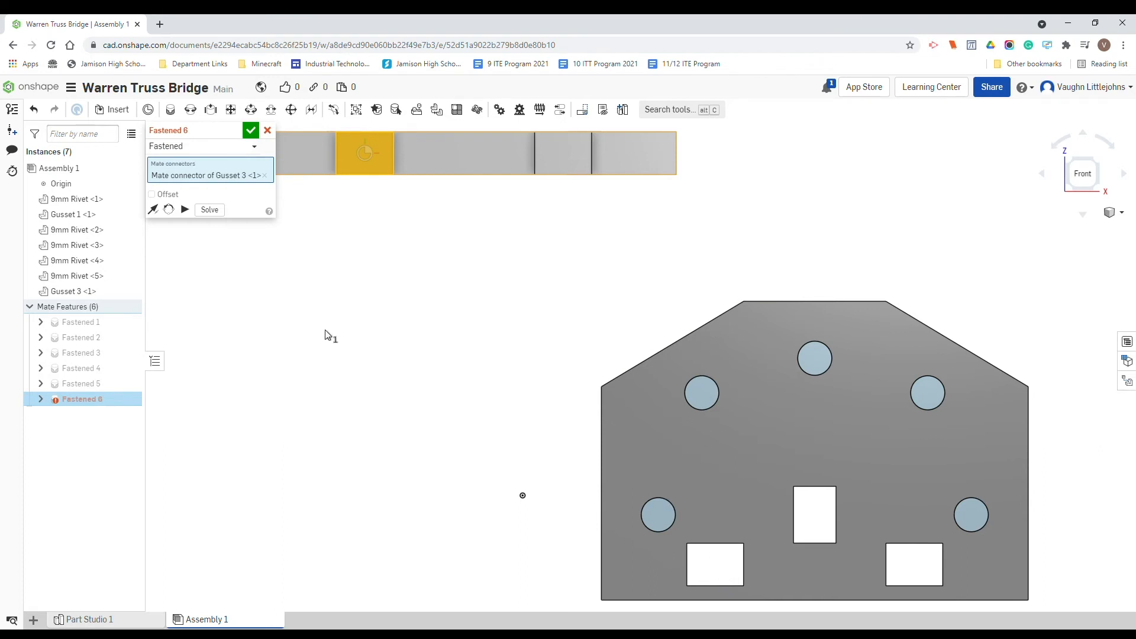
pyautogui.press('Escape')
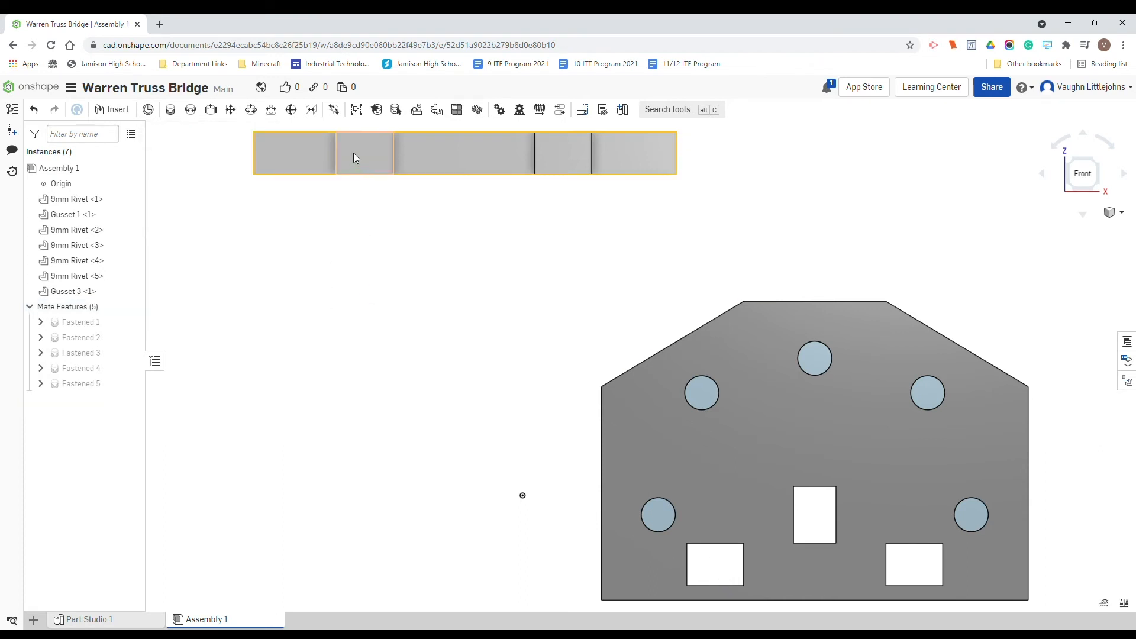
# - Fasten the lower-left front corner of Gusset 3's left tab to the lower-left corner of Gusset 1's lower-left rectangular slot, and end the Fastened mate command
pyautogui.click(171, 110)
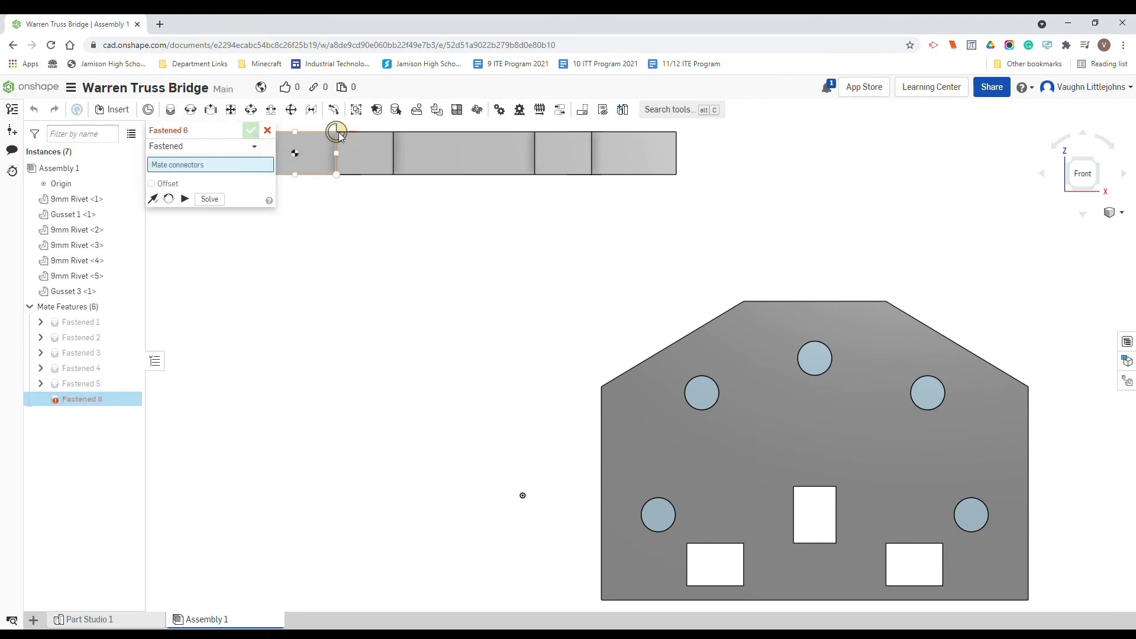
pyautogui.moveTo(338, 136); pyautogui.dragTo(366, 203, button='right')
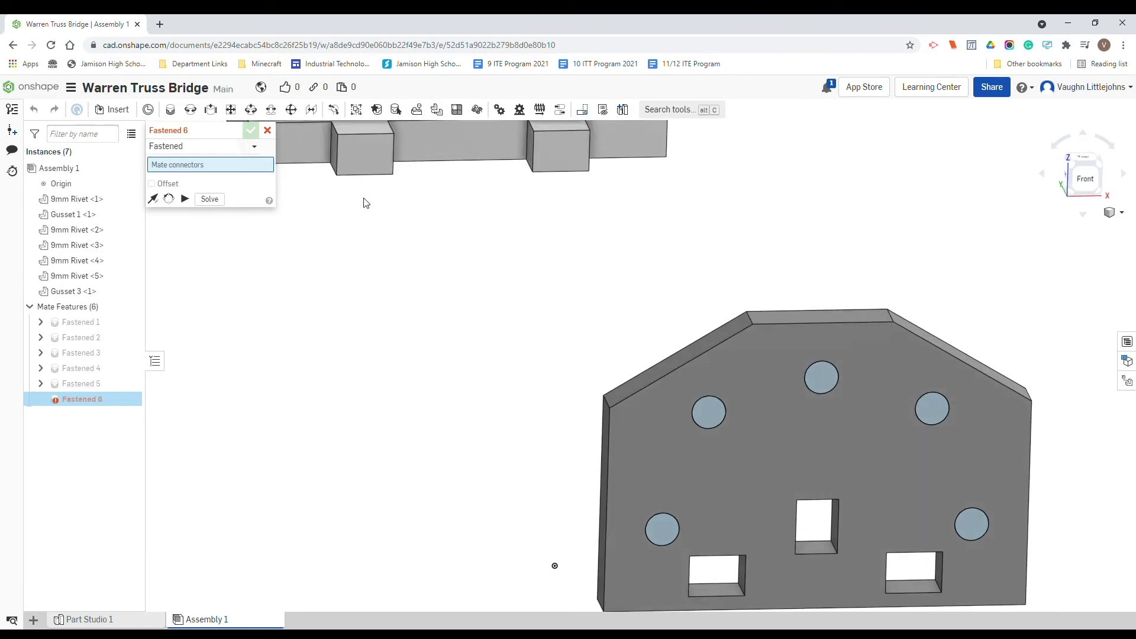
pyautogui.moveTo(367, 203); pyautogui.dragTo(436, 256, button='middle')
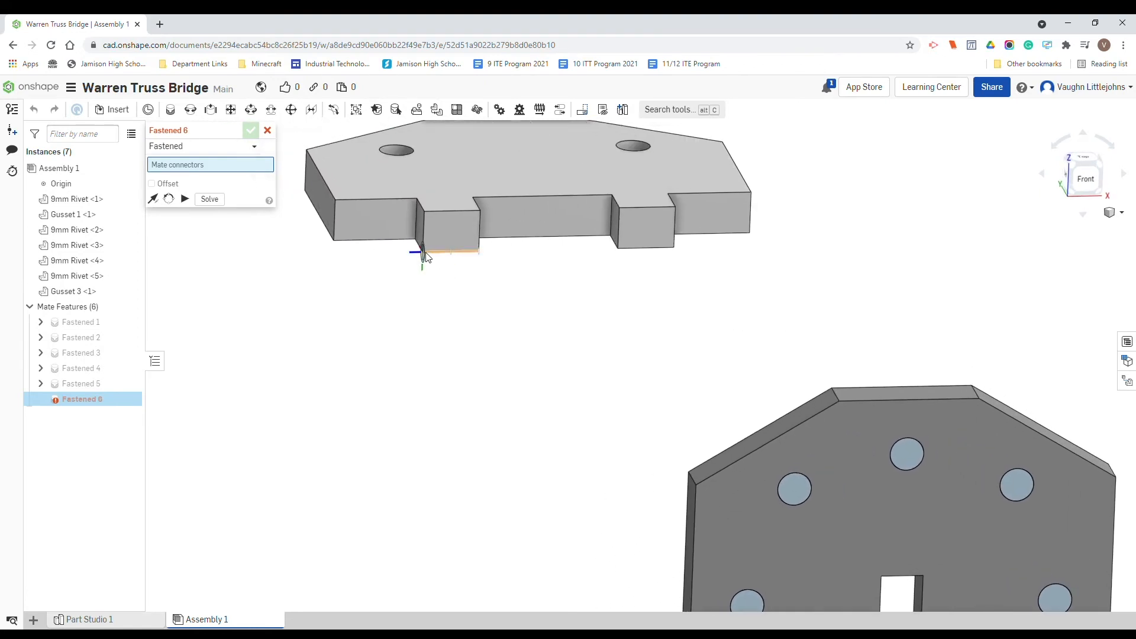
pyautogui.scroll(10, 441, 231)
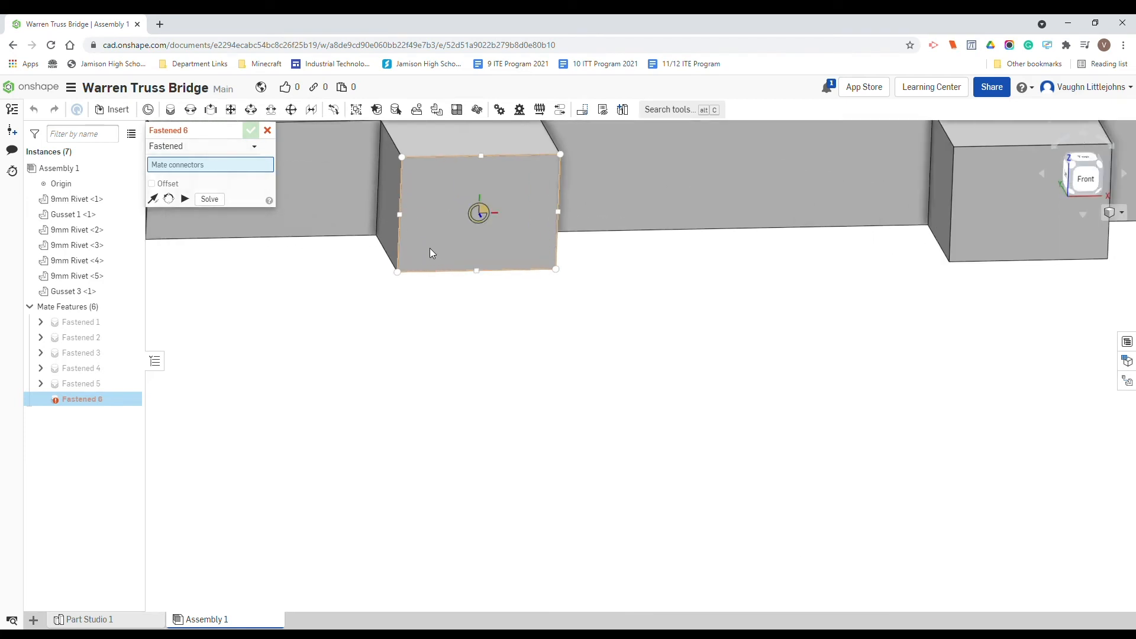
pyautogui.click(400, 275)
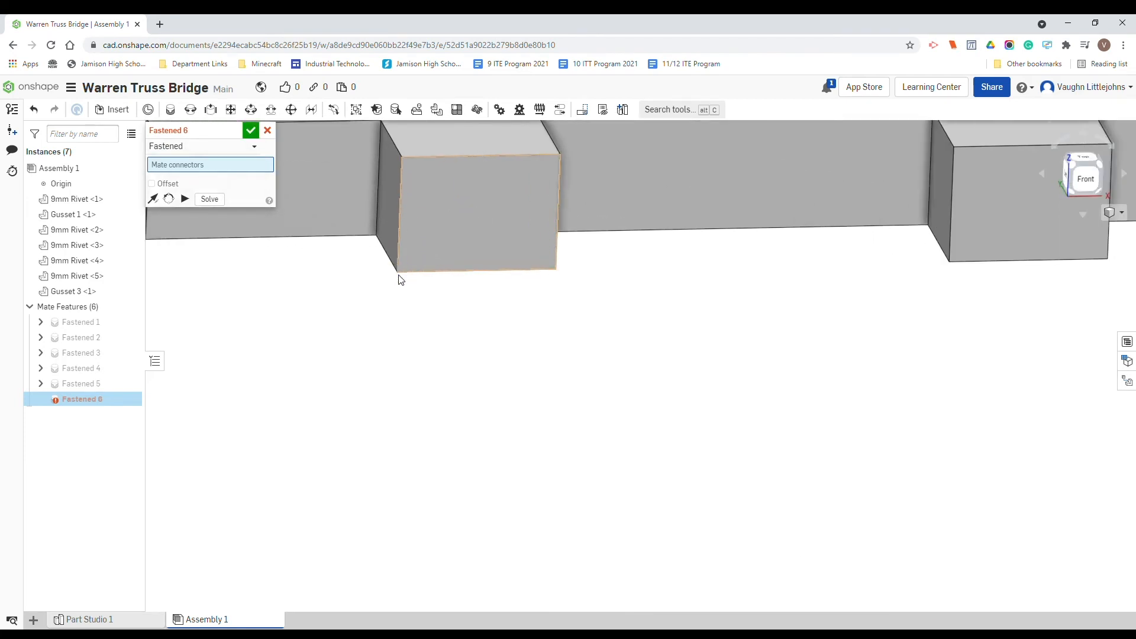
pyautogui.scroll(-10, 402, 275)
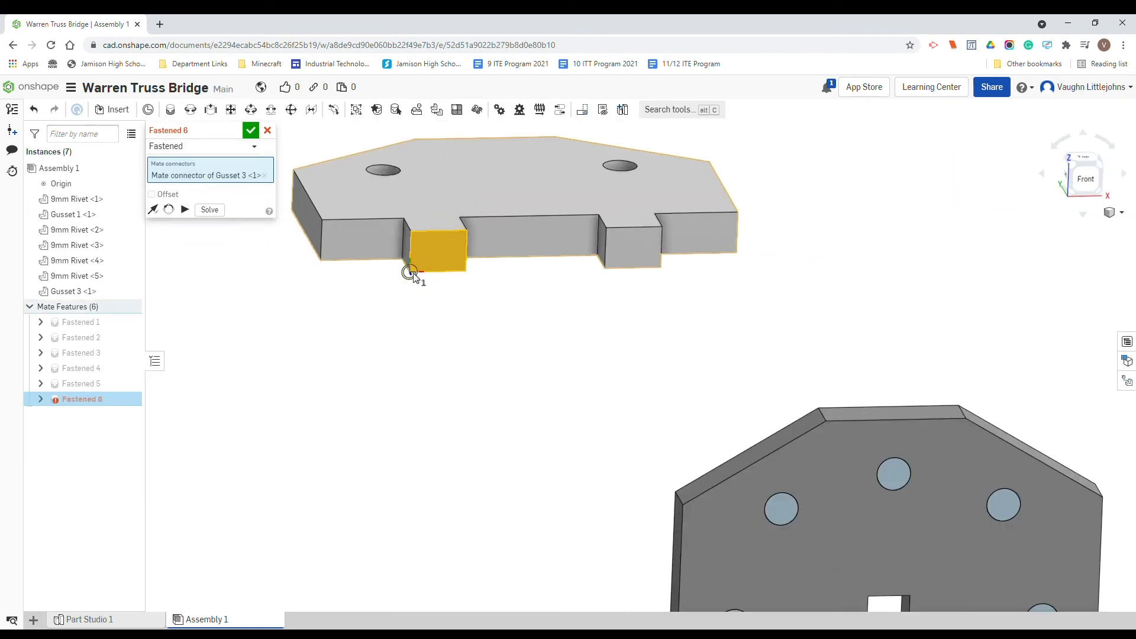
pyautogui.moveTo(539, 403)
pyautogui.mouseDown(button='right')
pyautogui.moveTo(489, 518)
pyautogui.moveTo(530, 391)
pyautogui.moveTo(545, 403)
pyautogui.mouseUp(button='right')
pyautogui.moveTo(662, 370); pyautogui.dragTo(464, 241, button='middle')
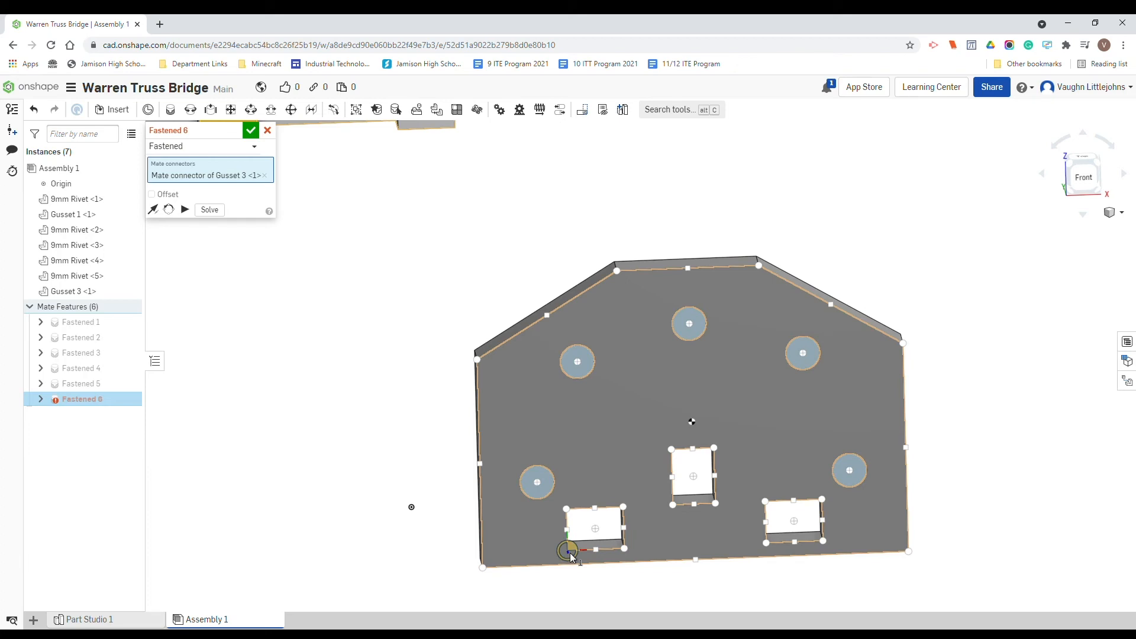
pyautogui.click(572, 557)
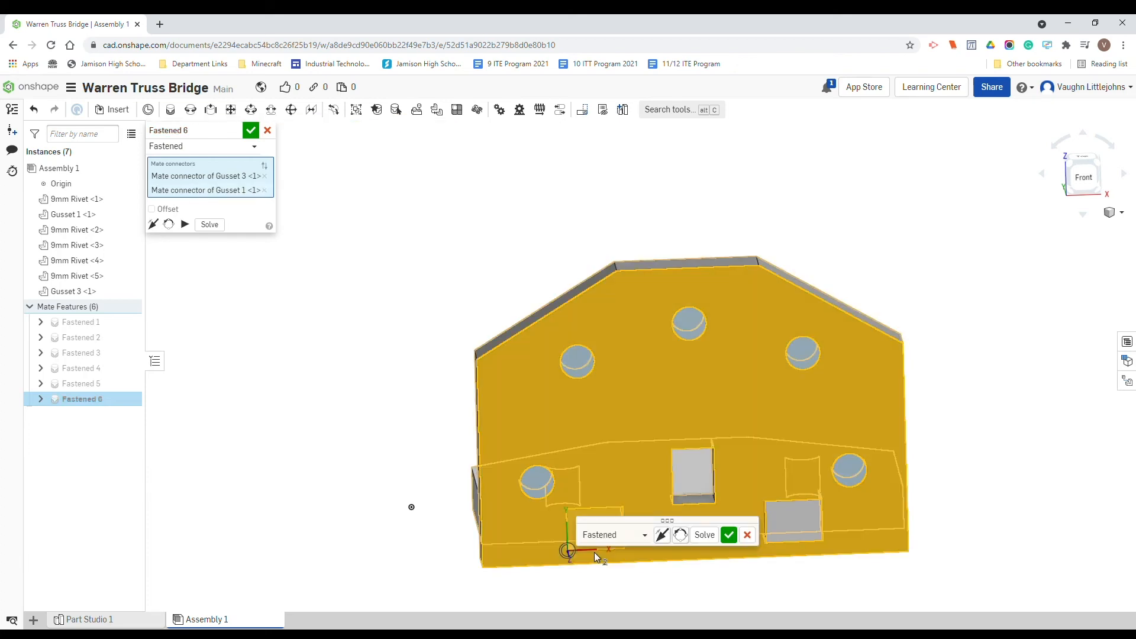
pyautogui.moveTo(353, 494); pyautogui.dragTo(400, 491, button='right')
pyautogui.moveTo(423, 496); pyautogui.dragTo(398, 486, button='right')
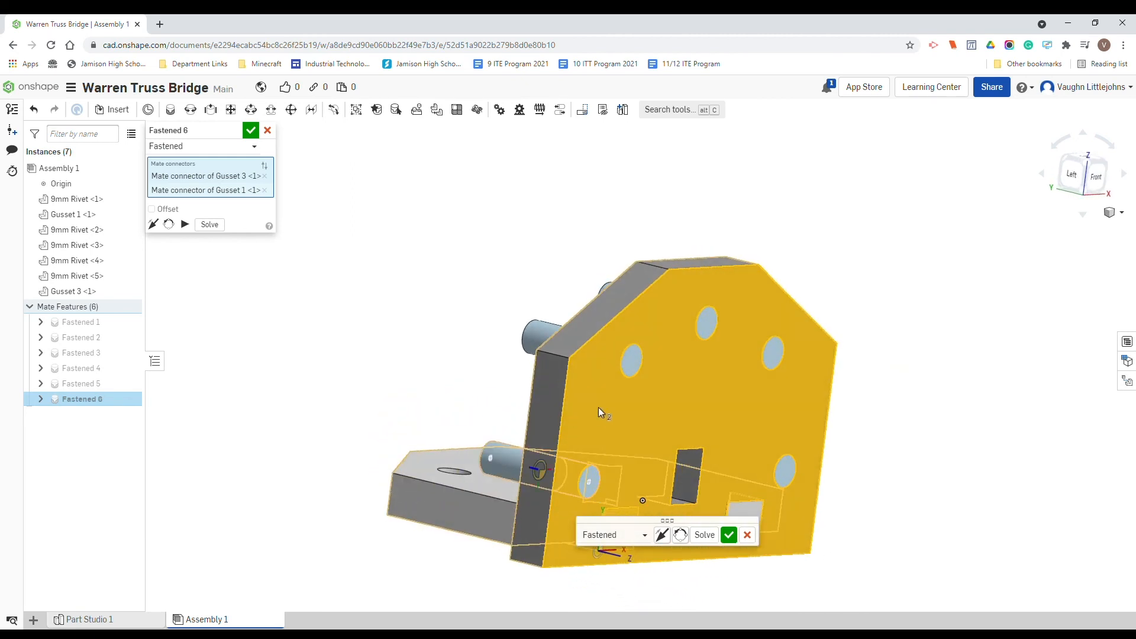
pyautogui.moveTo(599, 408); pyautogui.dragTo(581, 317, button='right')
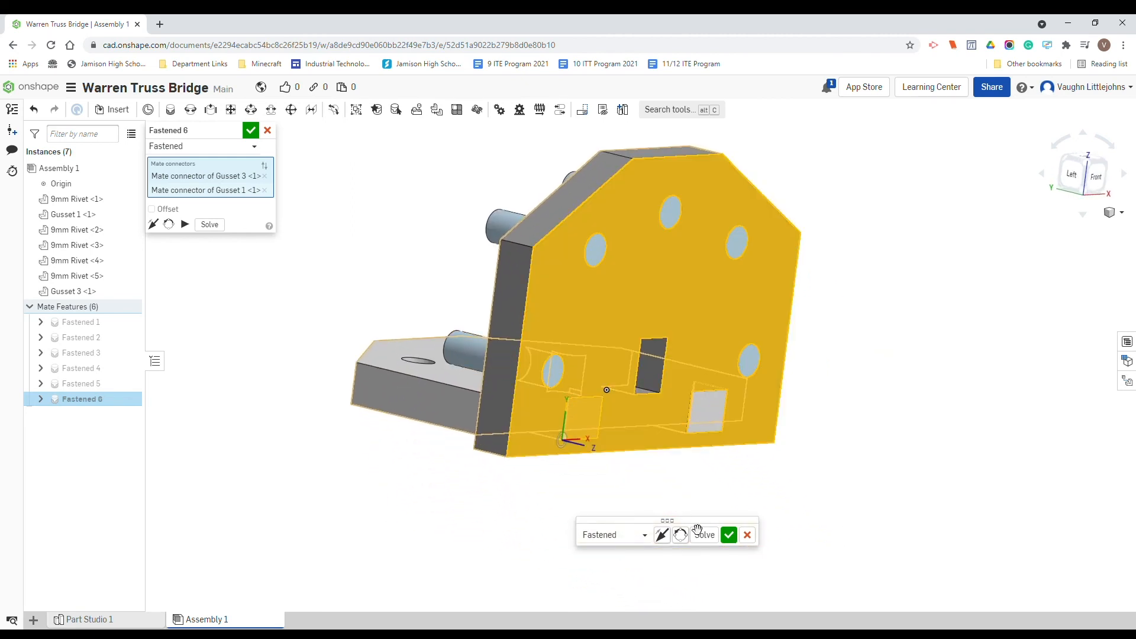
pyautogui.click(729, 535)
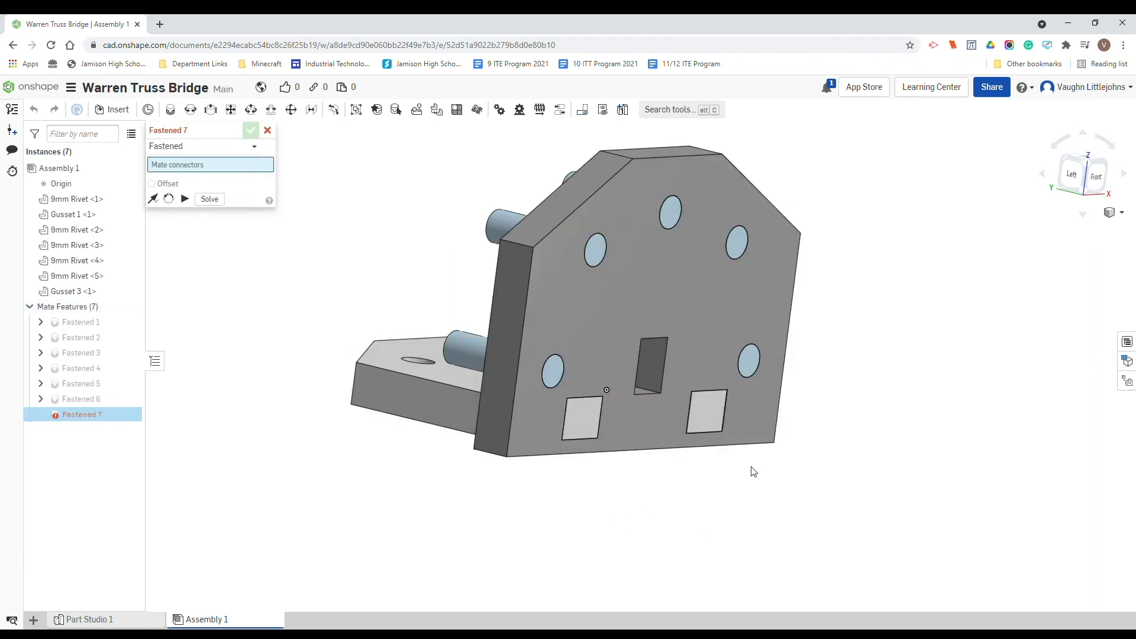
pyautogui.moveTo(754, 472); pyautogui.dragTo(670, 478, button='right')
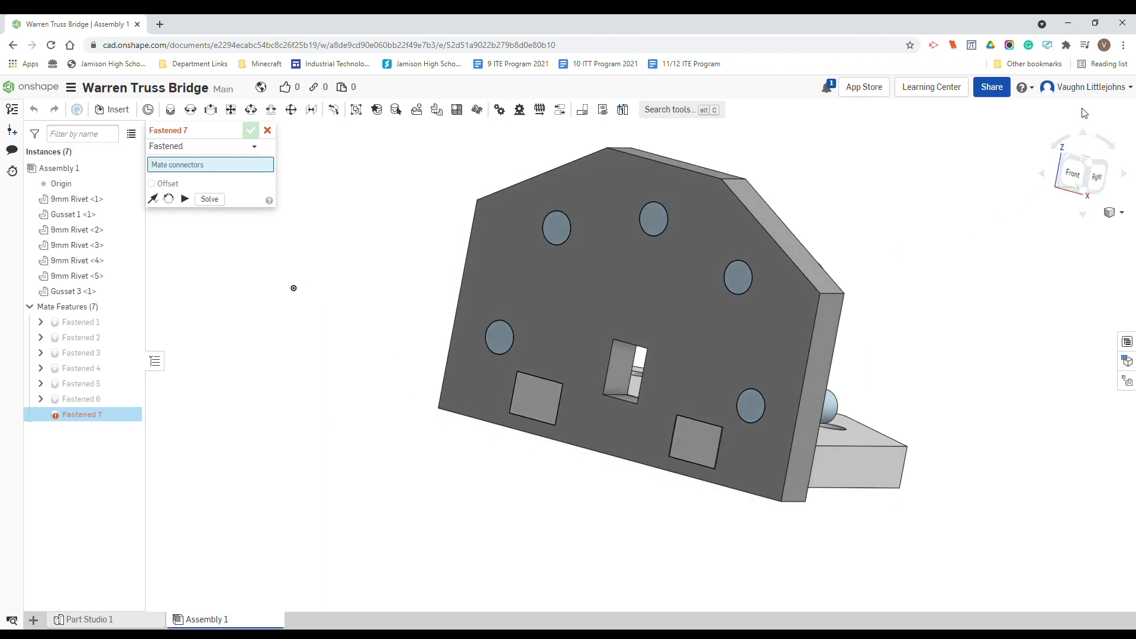
pyautogui.press('Escape')
# - Insert one 6mm Rivet from Part Studio 1, placing it in free space above and to the left of the joined gussets
pyautogui.click(1072, 174)
pyautogui.moveTo(885, 408); pyautogui.dragTo(827, 419, button='right')
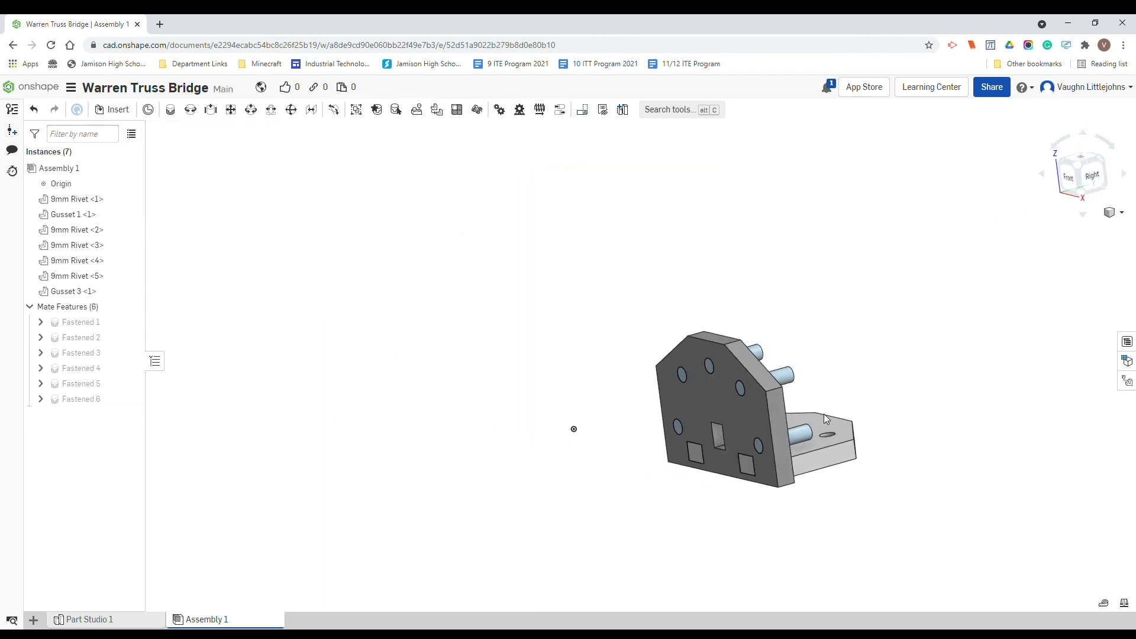
pyautogui.moveTo(837, 381); pyautogui.dragTo(687, 387, button='middle')
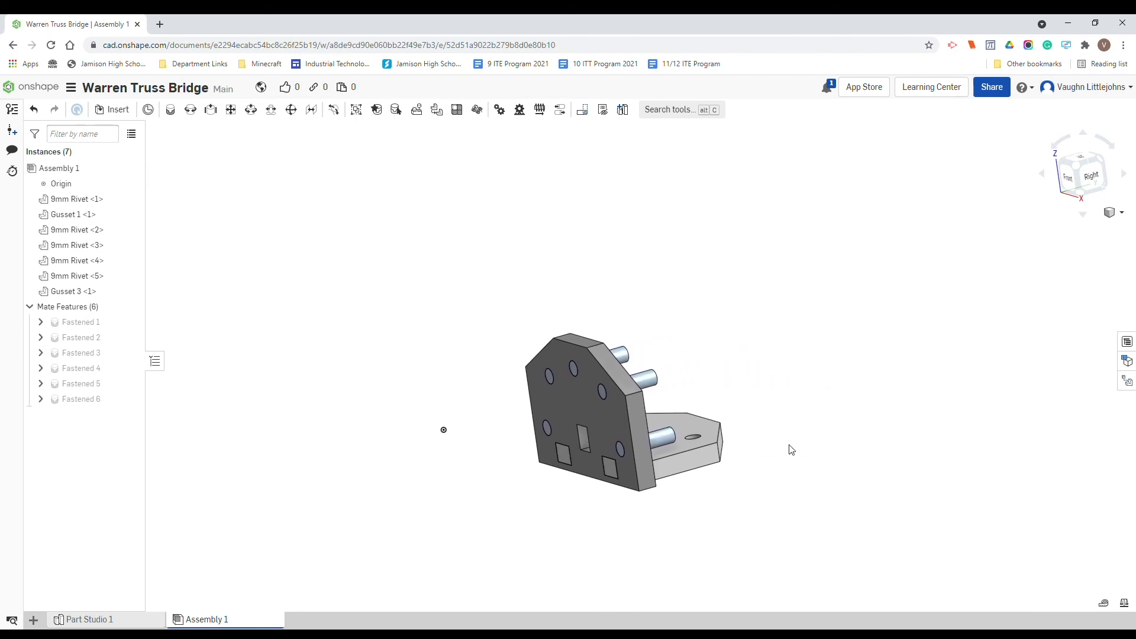
pyautogui.moveTo(792, 450); pyautogui.dragTo(758, 462, button='right')
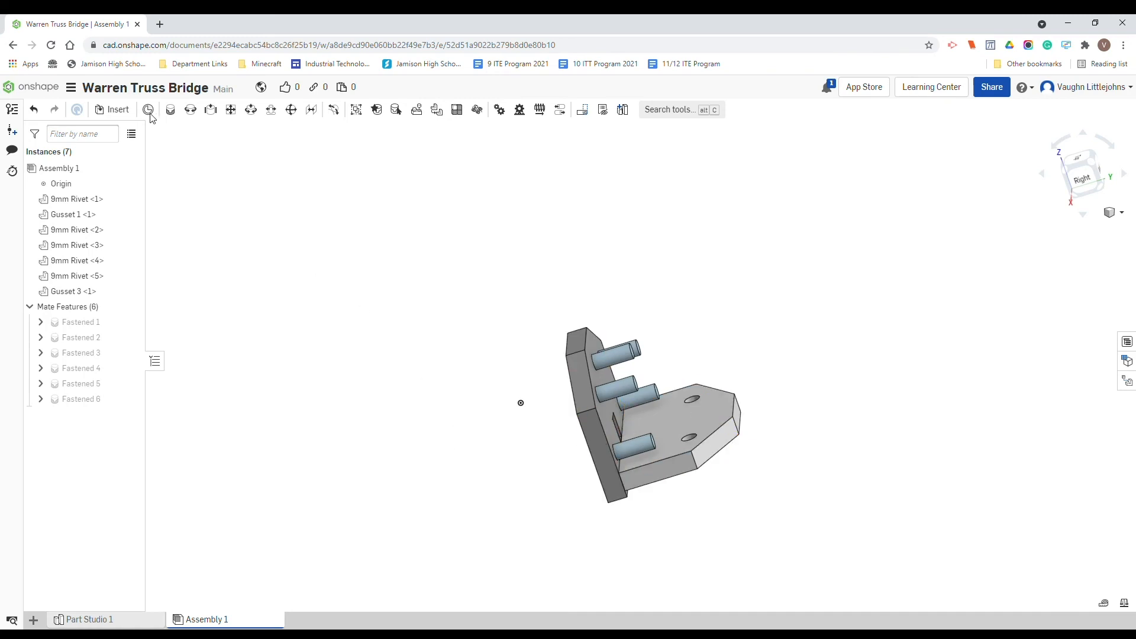
pyautogui.click(125, 115)
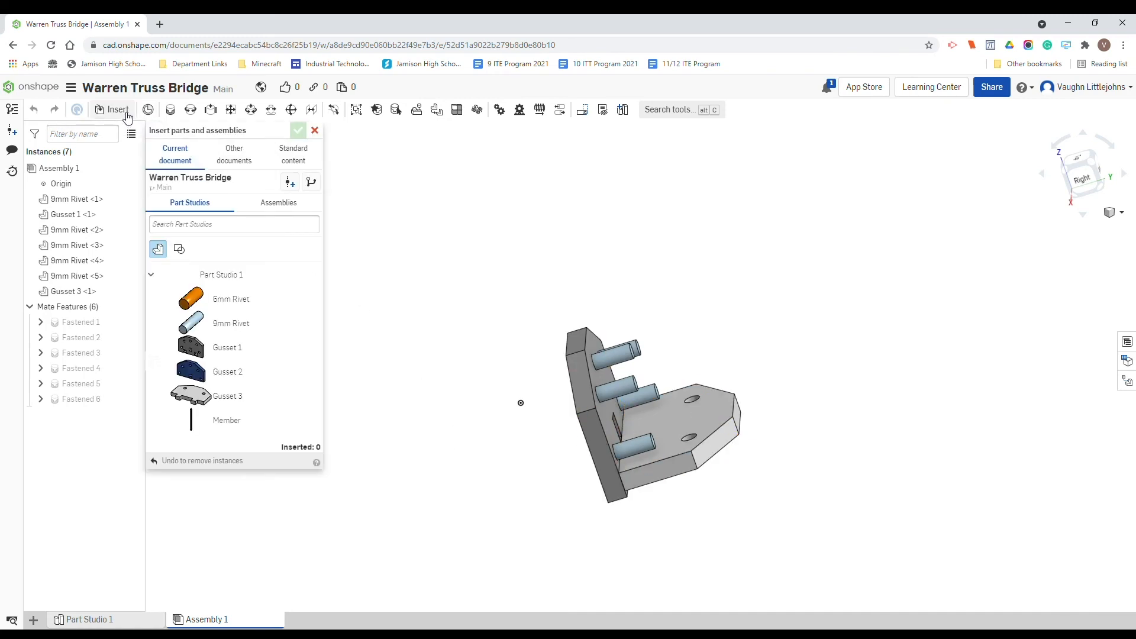
pyautogui.click(232, 299)
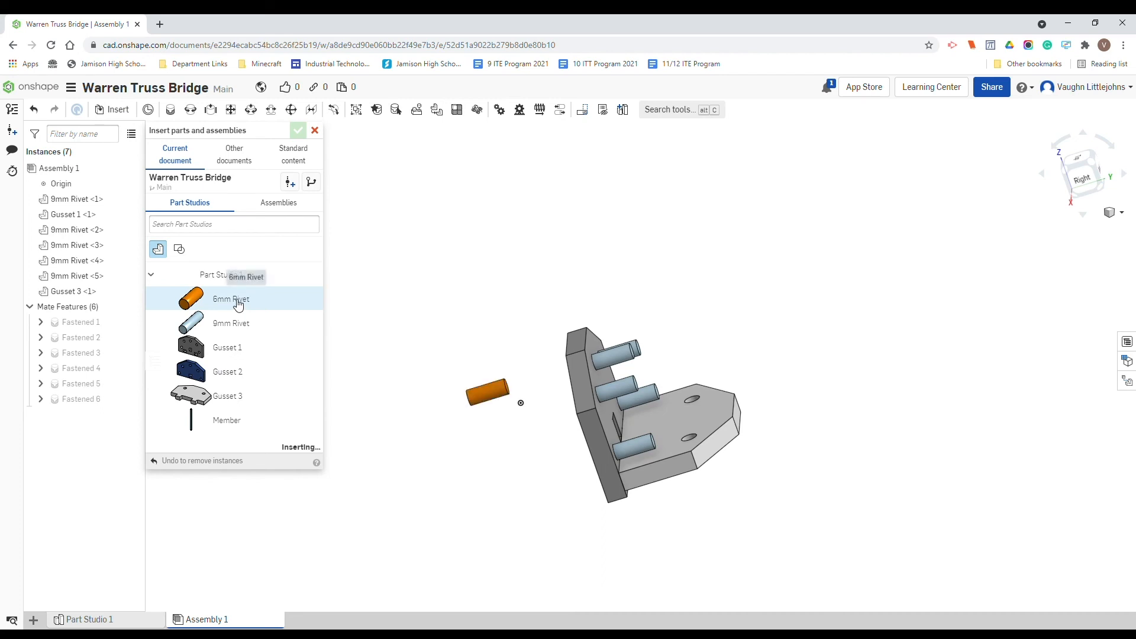
pyautogui.click(481, 262)
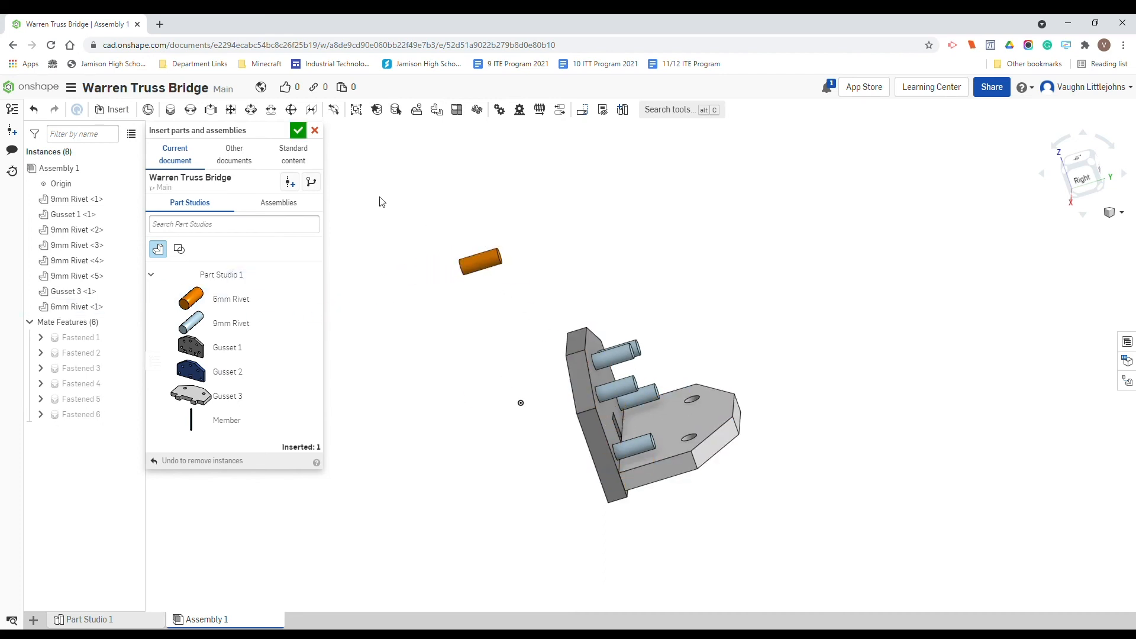
pyautogui.click(298, 131)
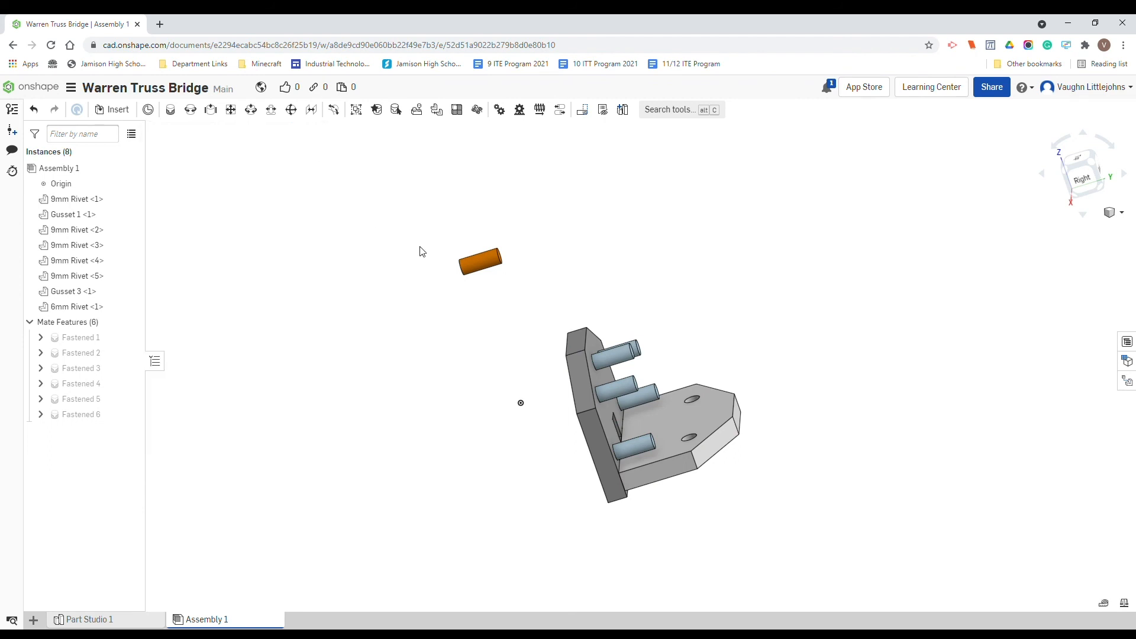
# - Rotate the loose 6mm rivet in free space until its axis stands perpendicular to the plate of Gusset 3
pyautogui.click(482, 270)
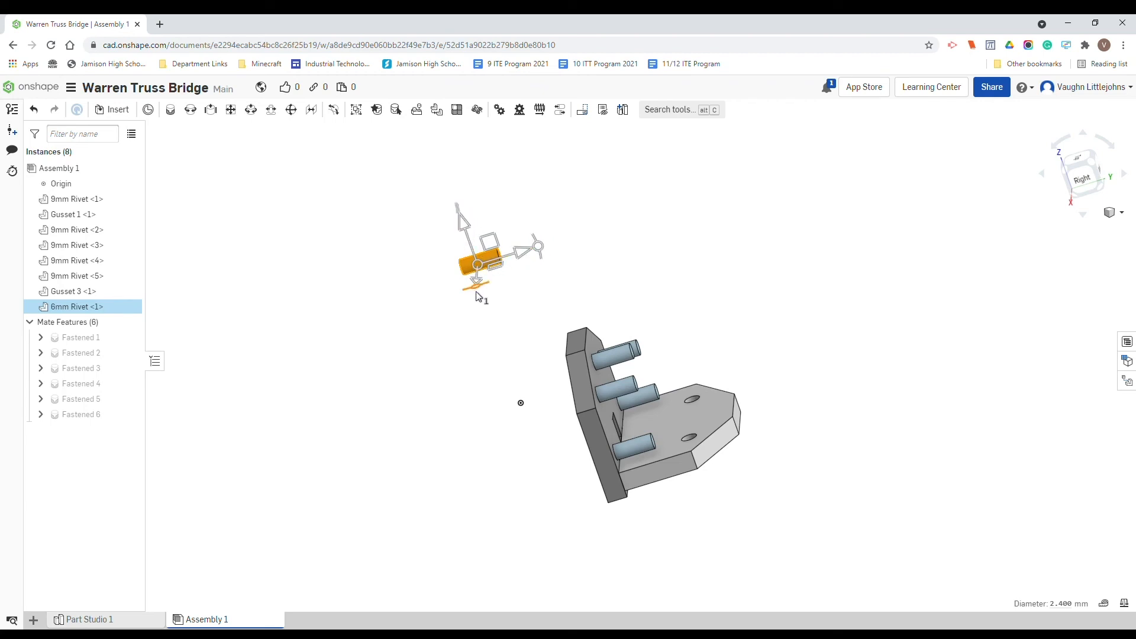
pyautogui.moveTo(476, 291); pyautogui.dragTo(562, 288, button='right')
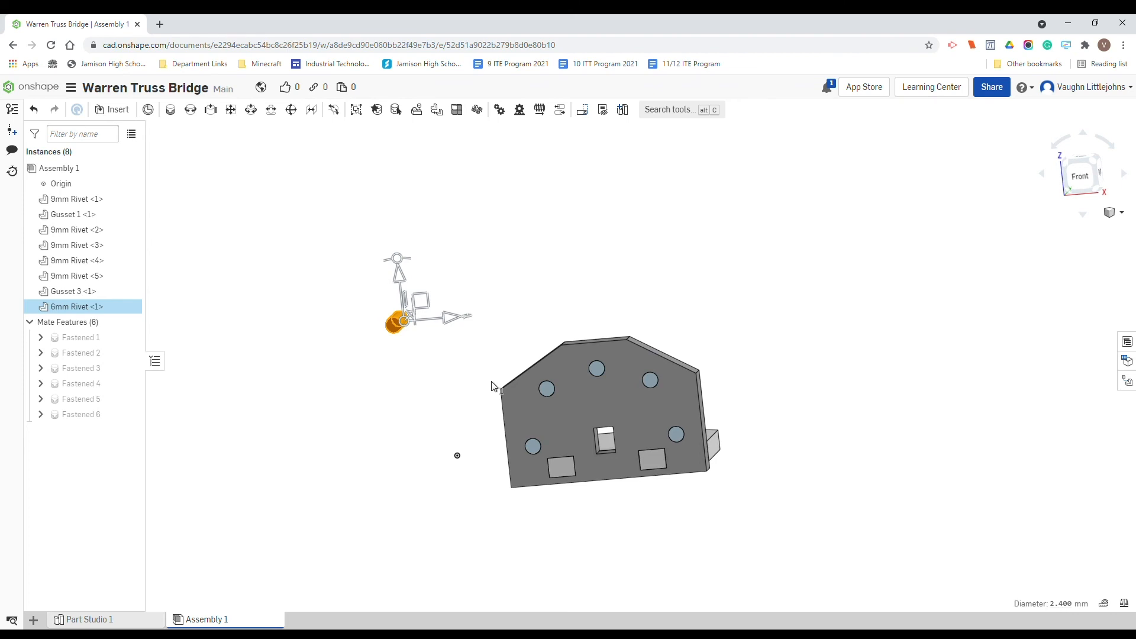
pyautogui.moveTo(492, 385); pyautogui.dragTo(431, 393, button='right')
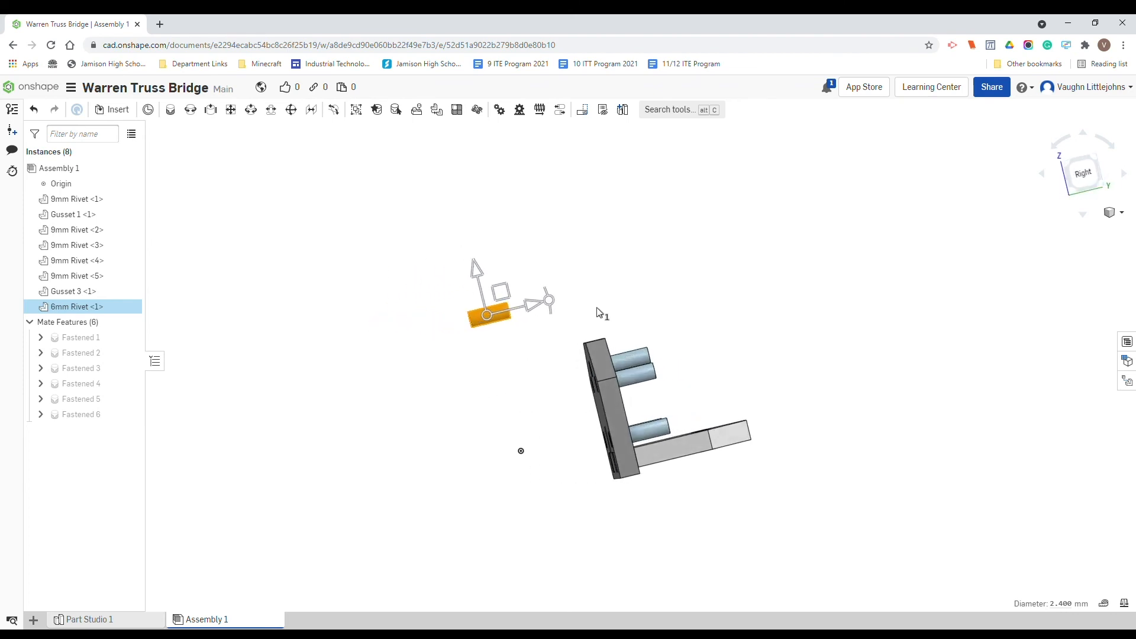
pyautogui.moveTo(598, 311); pyautogui.dragTo(600, 318, button='right')
pyautogui.moveTo(540, 288); pyautogui.dragTo(492, 350)
pyautogui.click(417, 415)
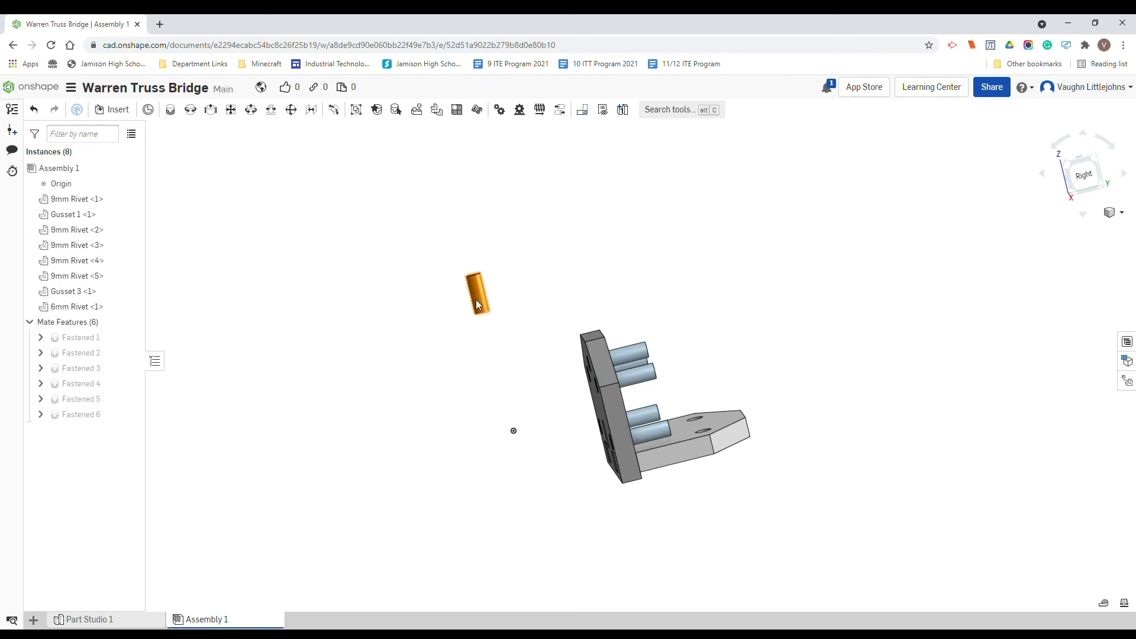
# - Fasten the 6mm rivet's lower end face centre to the lower round hole on Gusset 3's underside, and end the Fastened mate command
pyautogui.click(170, 110)
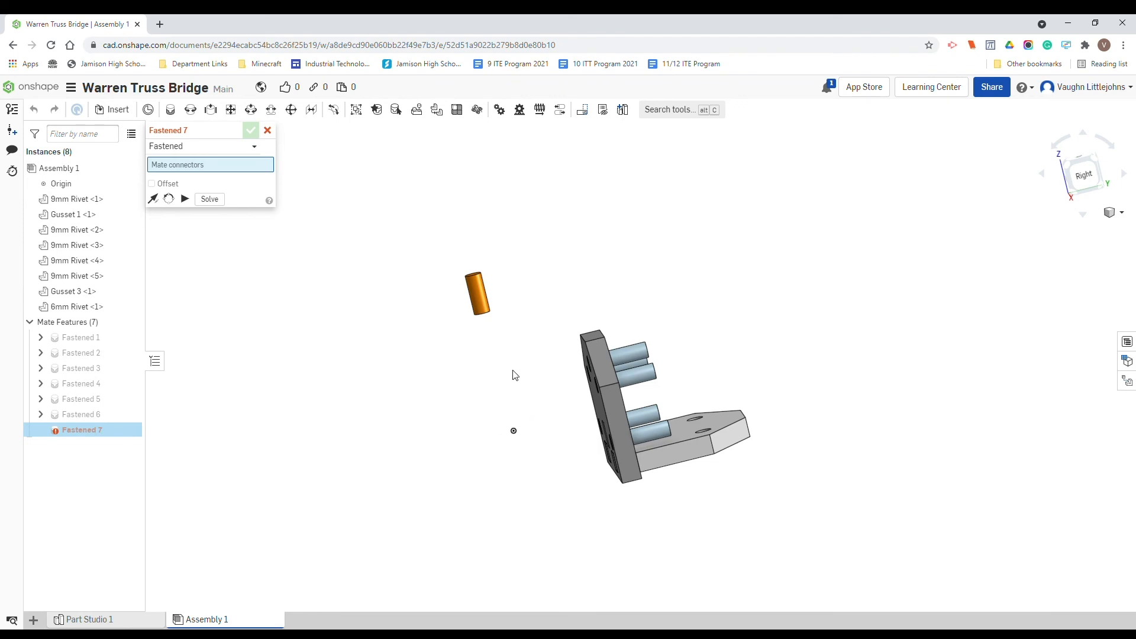
pyautogui.moveTo(515, 375)
pyautogui.mouseDown(button='right')
pyautogui.moveTo(502, 325)
pyautogui.moveTo(512, 360)
pyautogui.mouseUp(button='right')
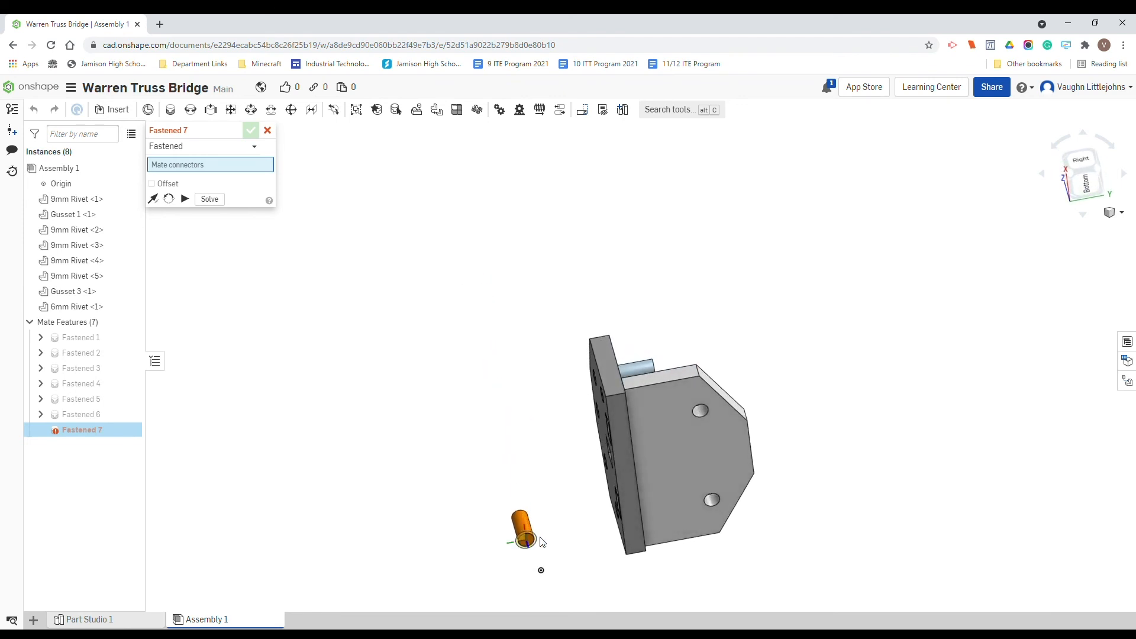
pyautogui.moveTo(545, 544); pyautogui.dragTo(542, 421, button='middle')
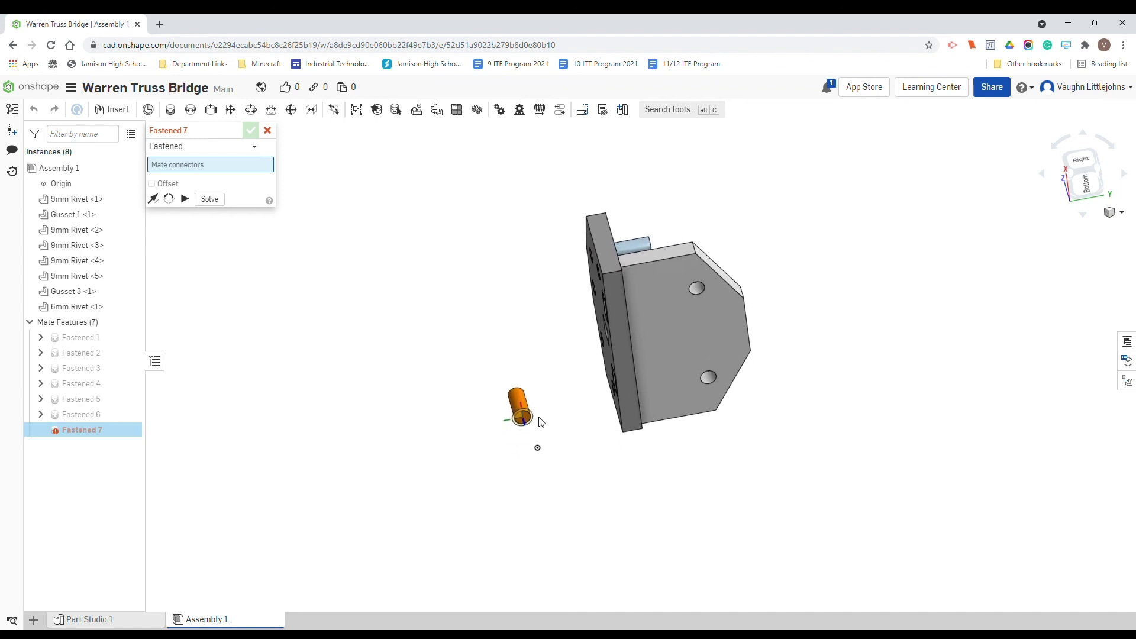
pyautogui.scroll(1, 524, 426)
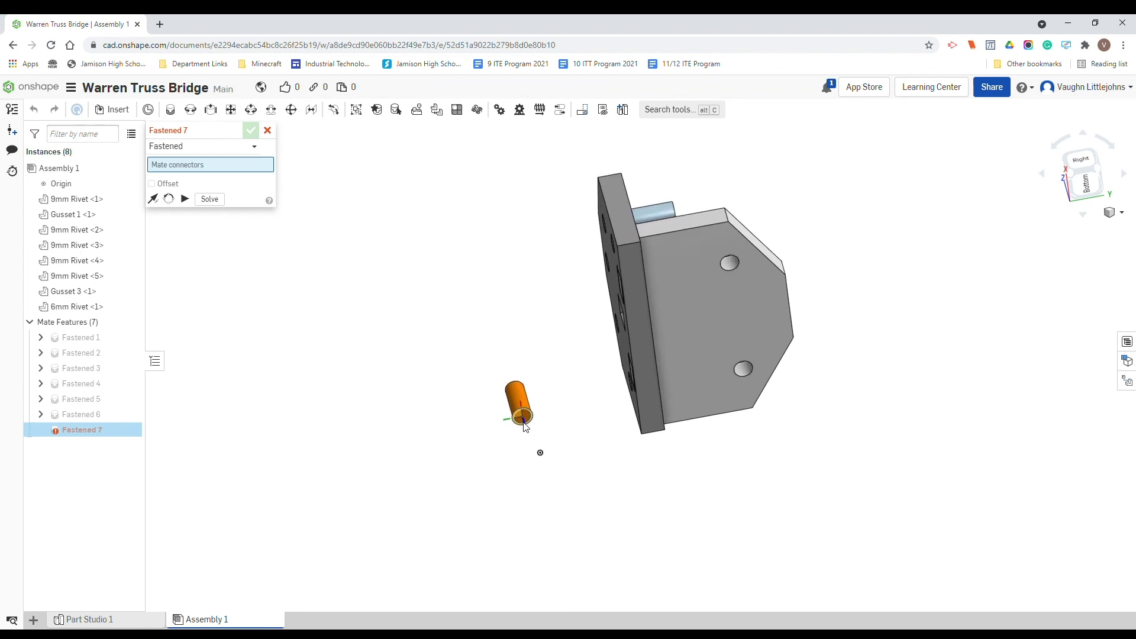
pyautogui.moveTo(525, 426); pyautogui.dragTo(551, 438, button='middle')
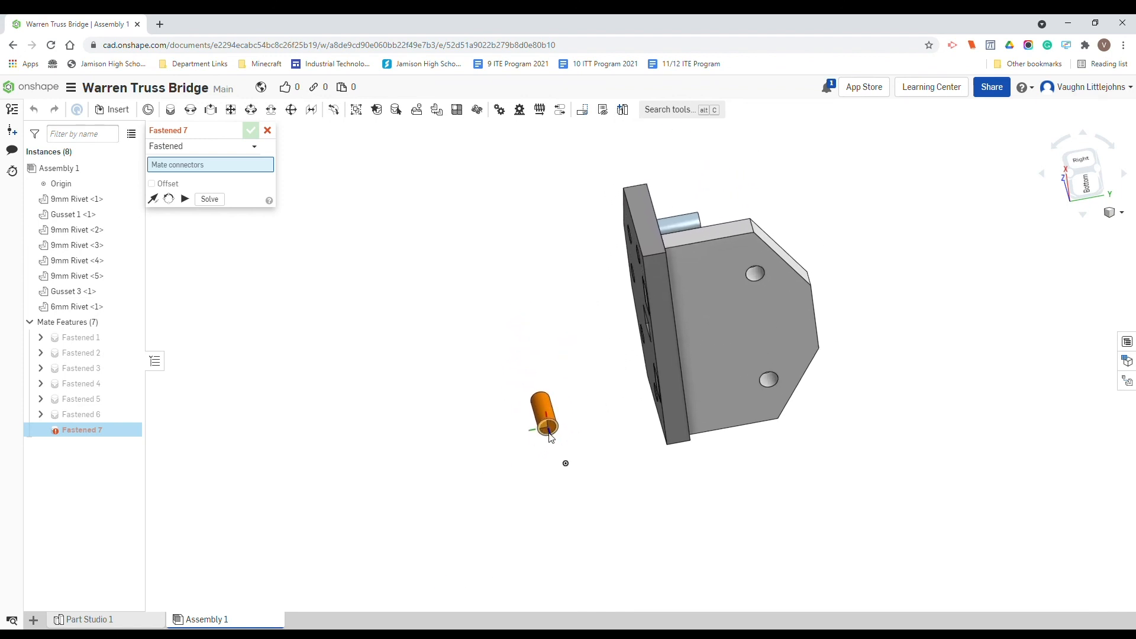
pyautogui.scroll(4, 551, 437)
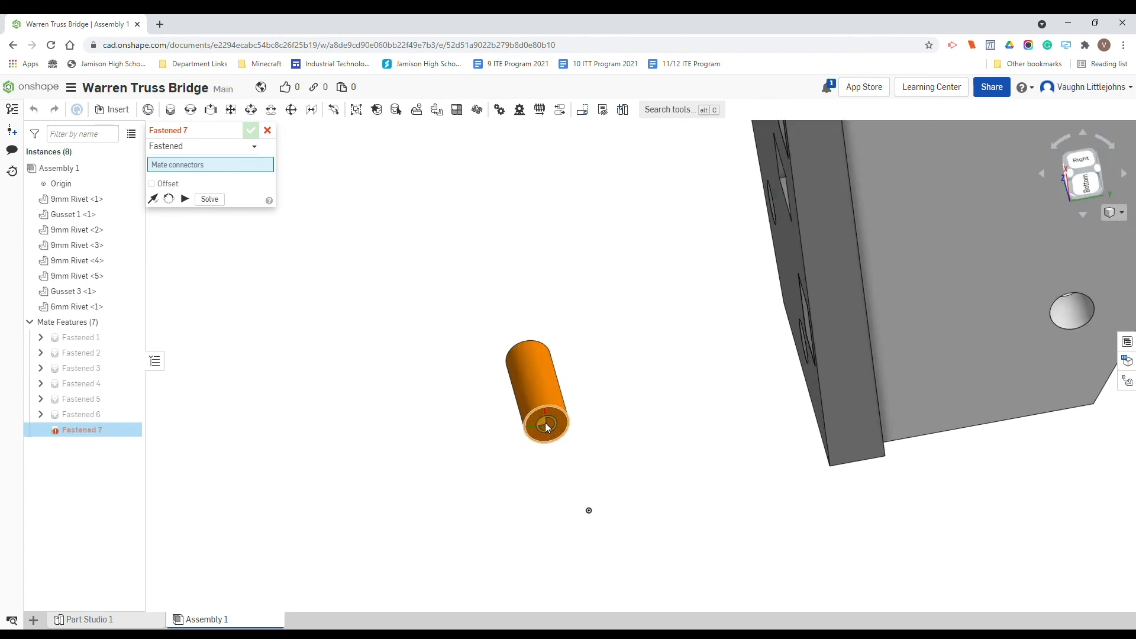
pyautogui.click(547, 425)
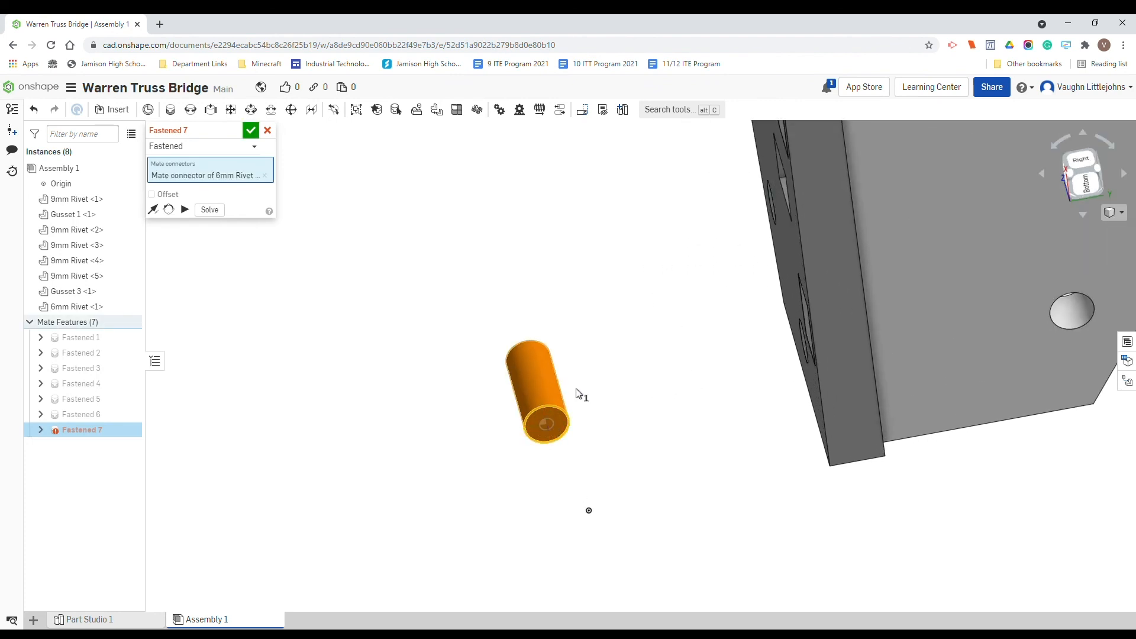
pyautogui.scroll(-4, 576, 389)
pyautogui.scroll(-1, 577, 388)
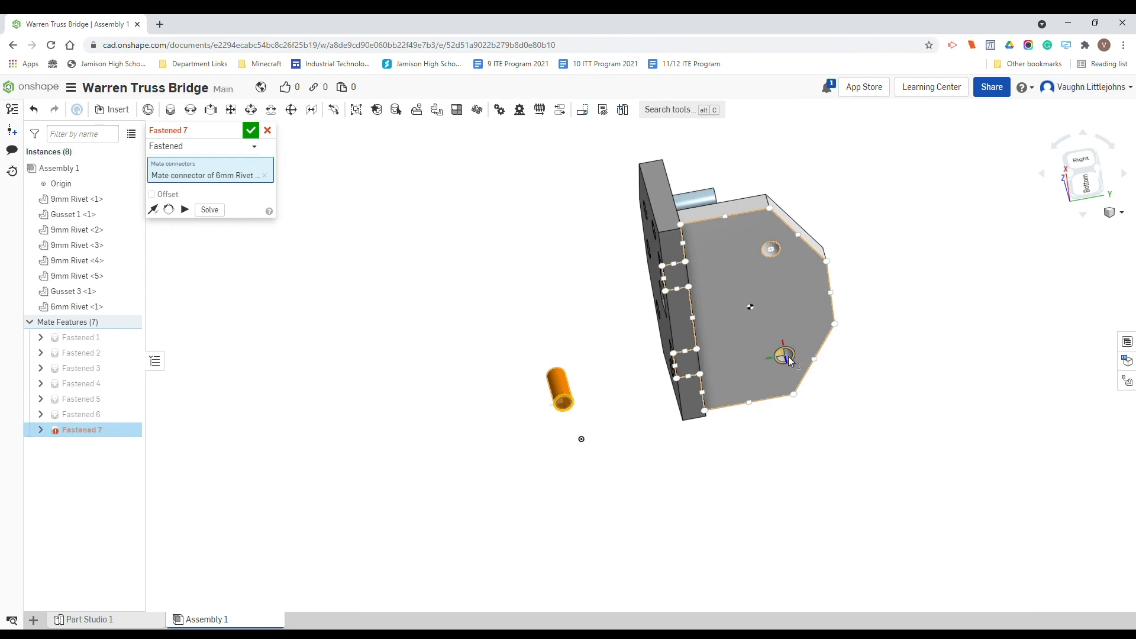
pyautogui.scroll(5, 787, 360)
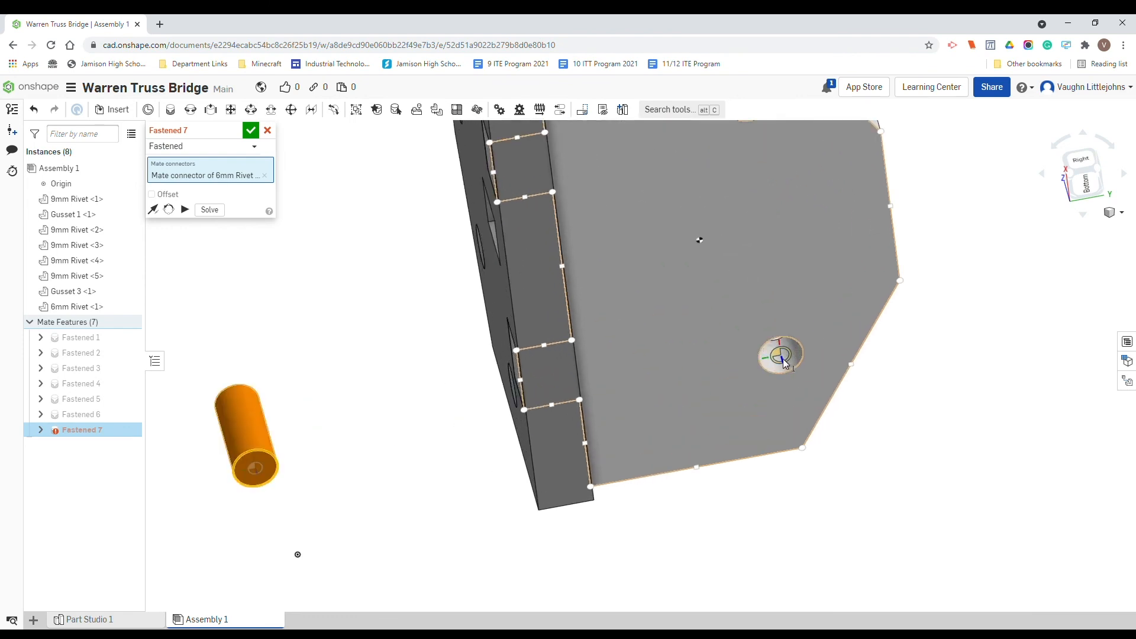
pyautogui.click(782, 357)
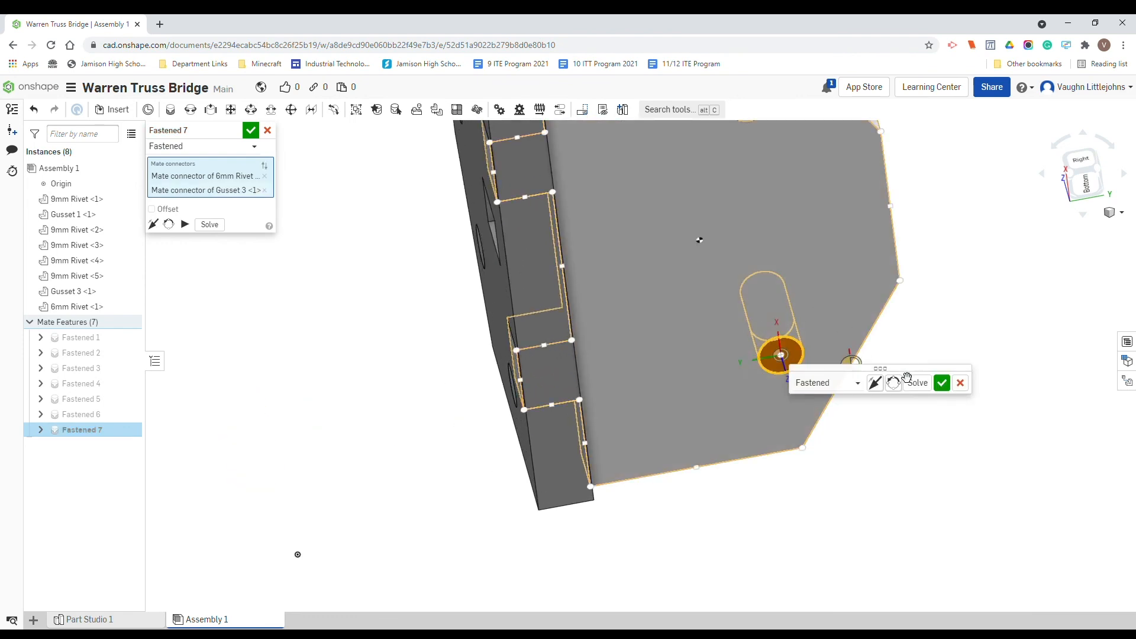
pyautogui.click(942, 383)
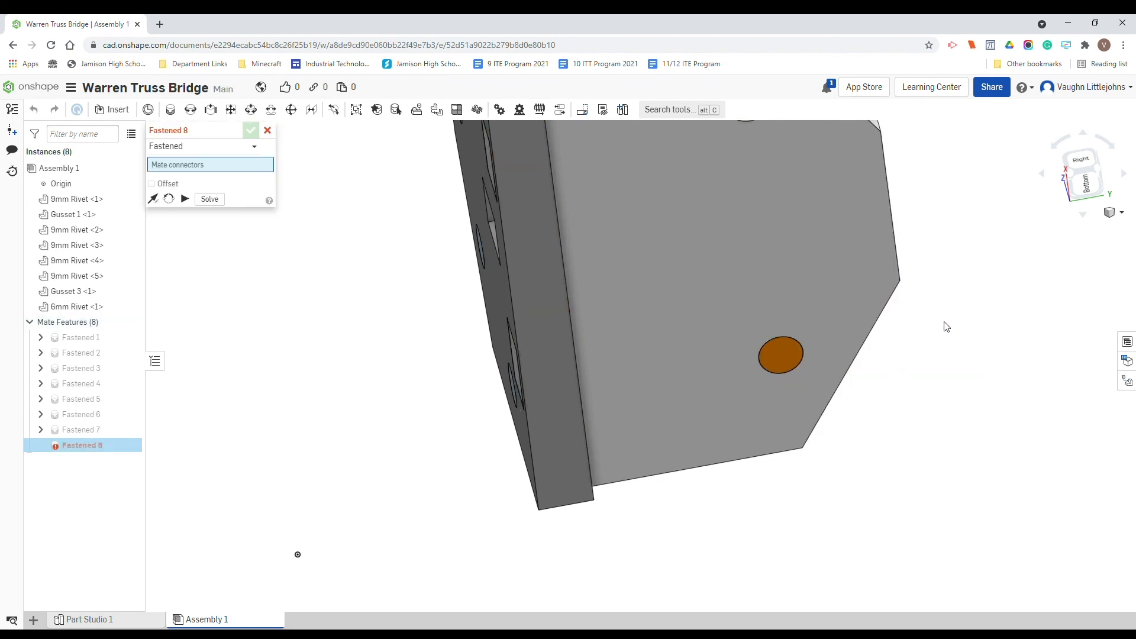
pyautogui.moveTo(928, 328); pyautogui.dragTo(916, 376, button='right')
pyautogui.scroll(-5, 684, 357)
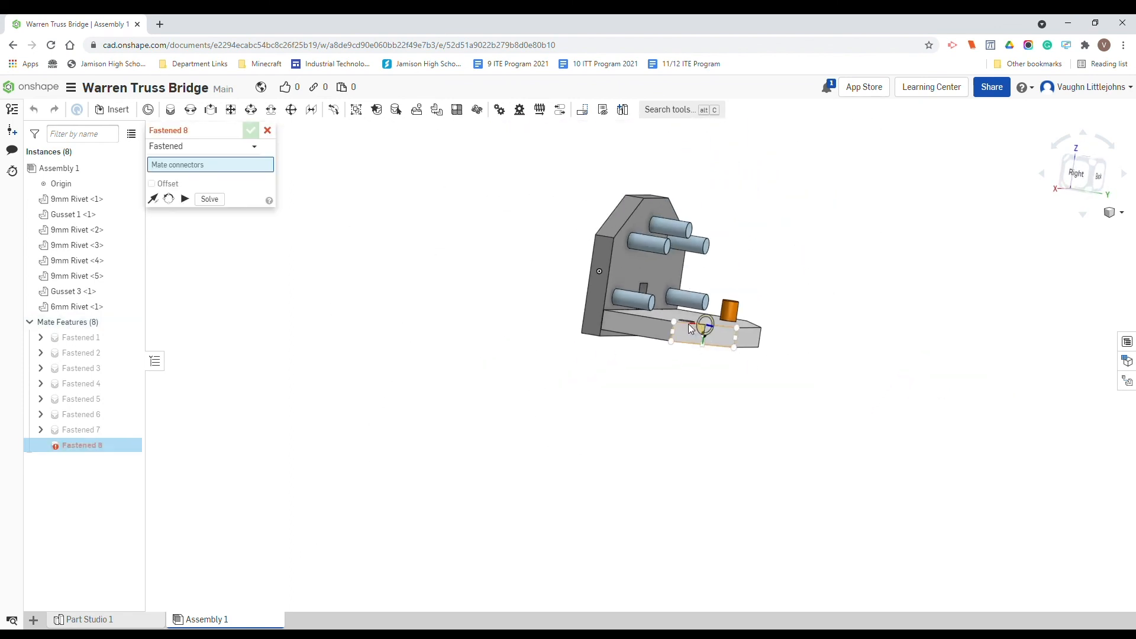
pyautogui.click(268, 130)
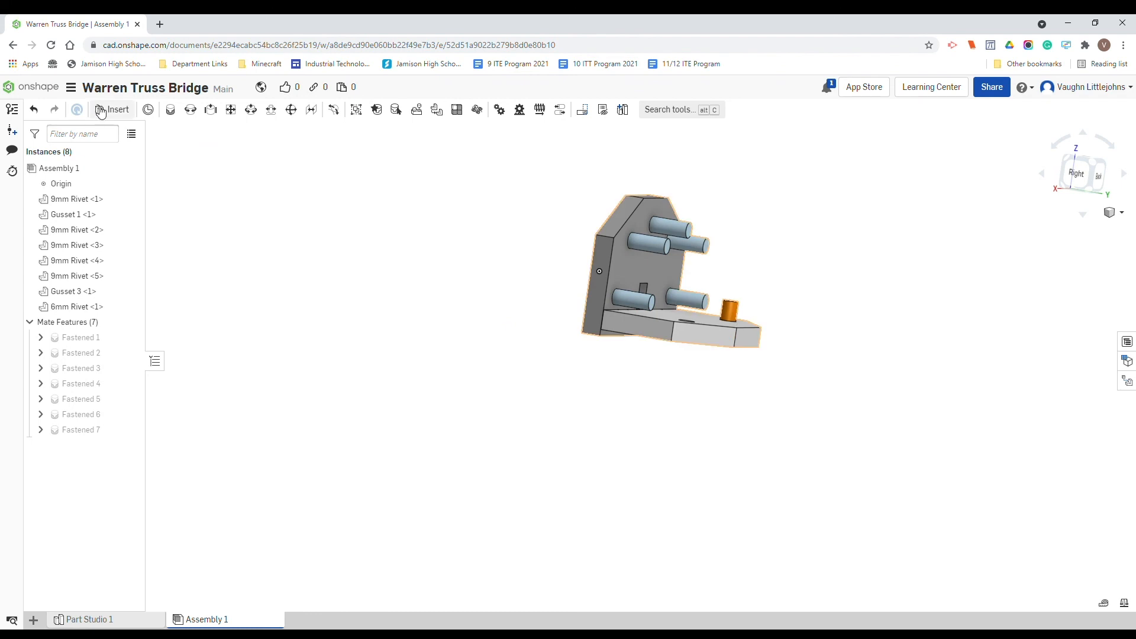
# - Copy the fastened 6mm rivet and paste one duplicate in free space beside the joined gussets
pyautogui.click(733, 310)
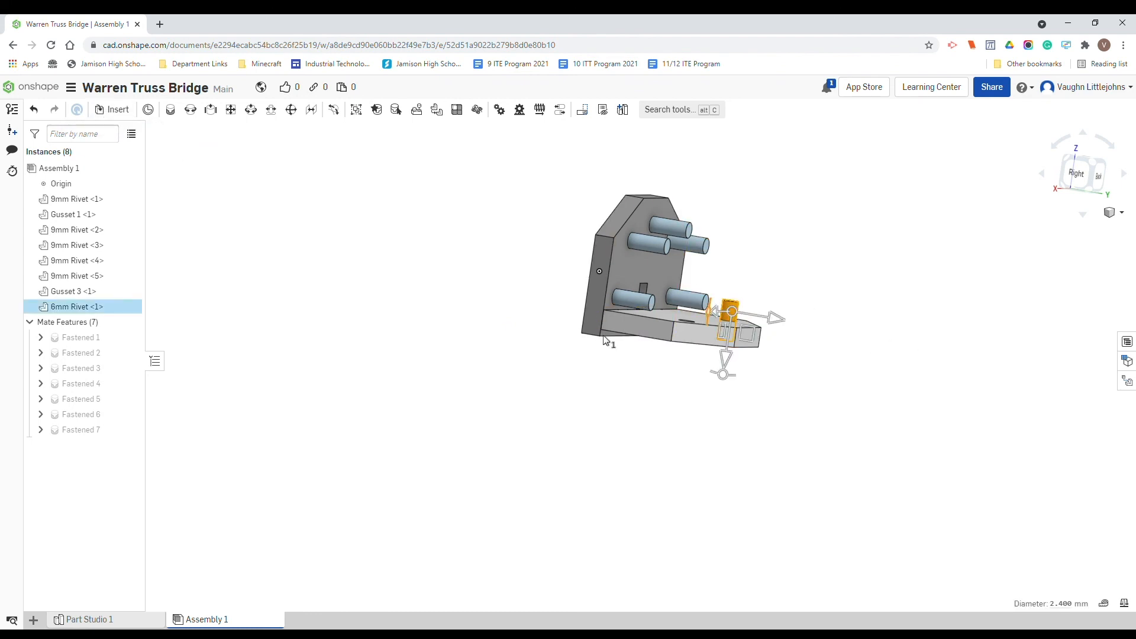
pyautogui.click(507, 343)
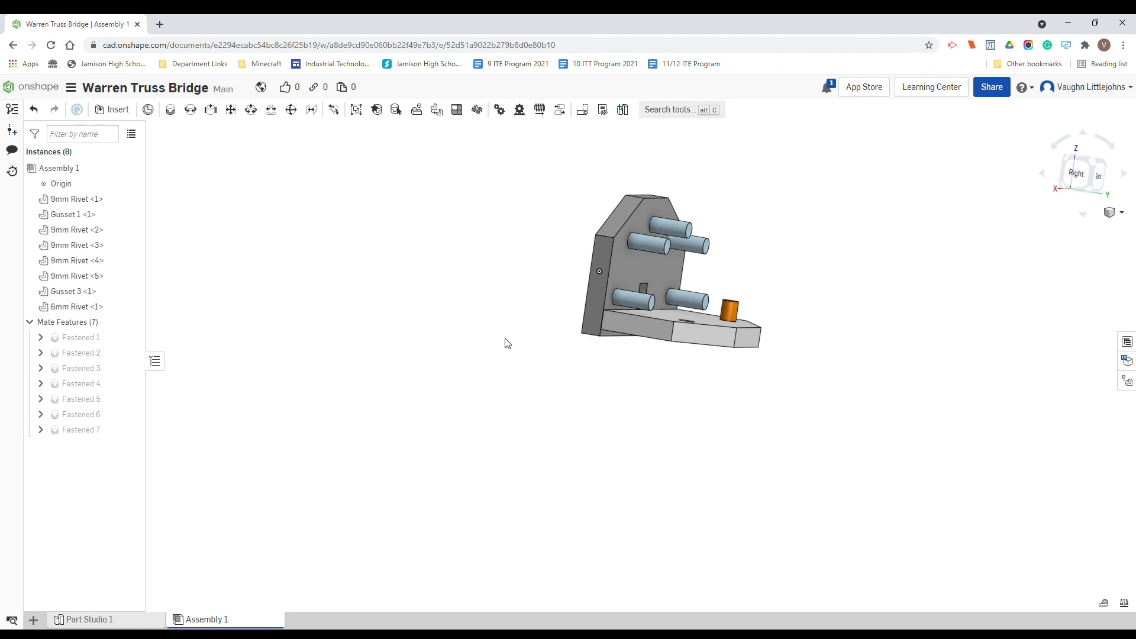
pyautogui.hotkey('ctrl', 'v')
pyautogui.click(505, 338)
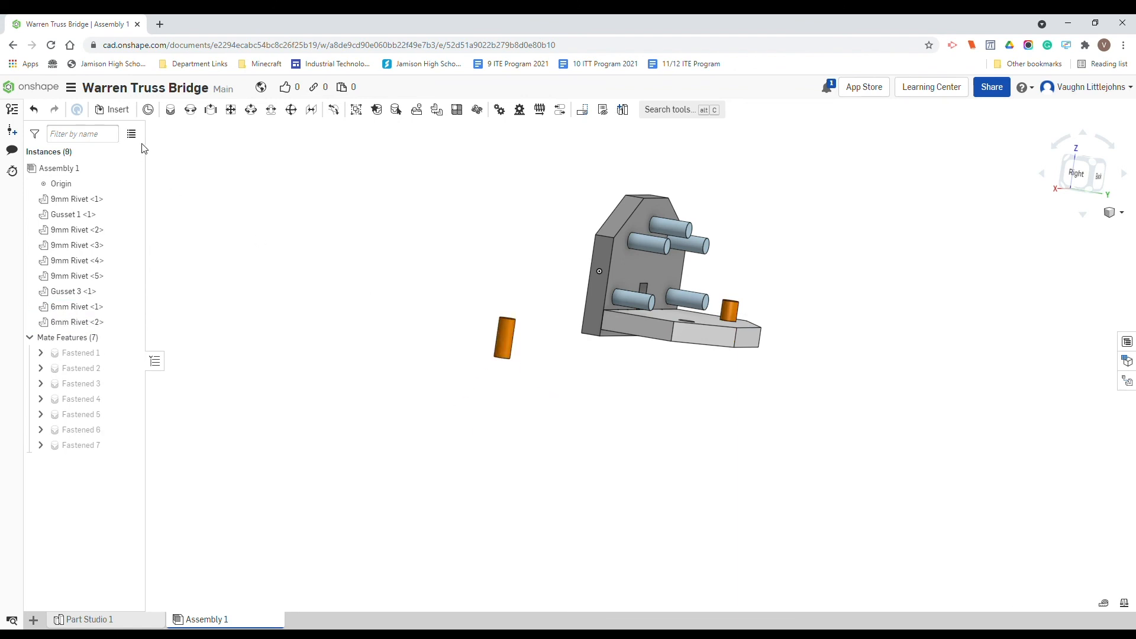
# - Fasten the copied 6mm rivet's lower end face centre to the remaining empty round hole on Gusset 3's underside
pyautogui.click(170, 110)
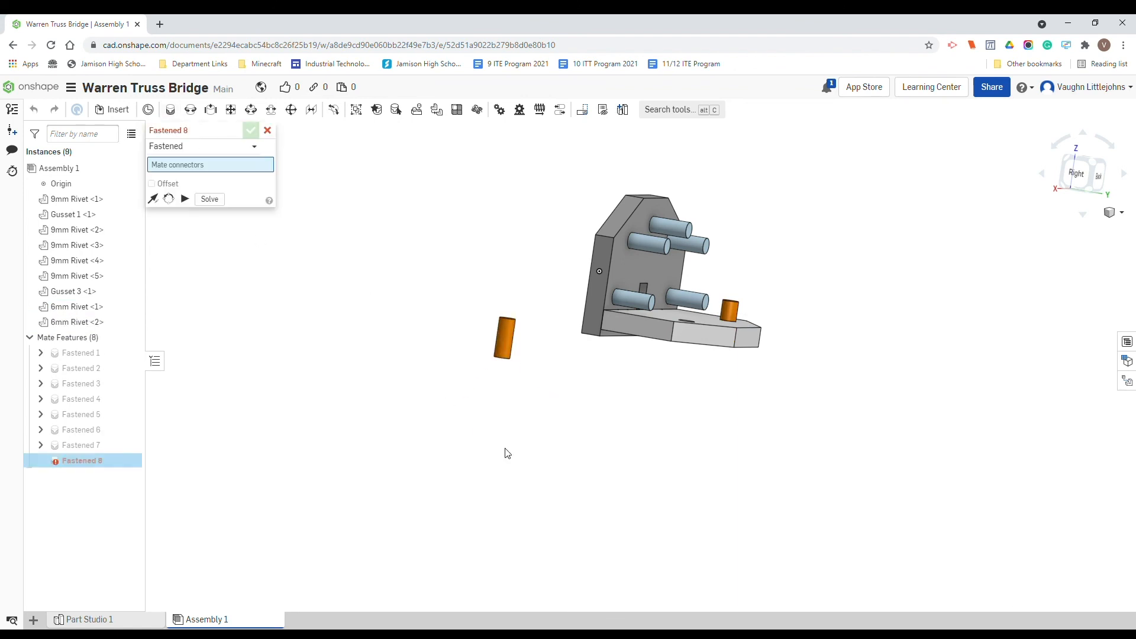
pyautogui.moveTo(532, 479); pyautogui.dragTo(531, 427, button='right')
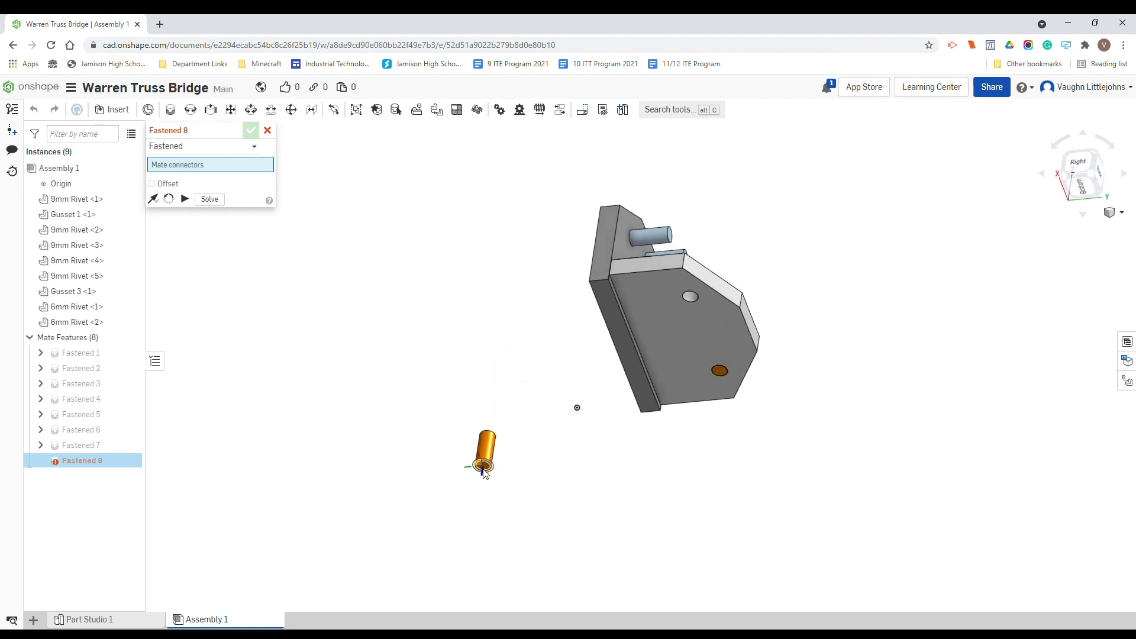
pyautogui.scroll(5, 484, 472)
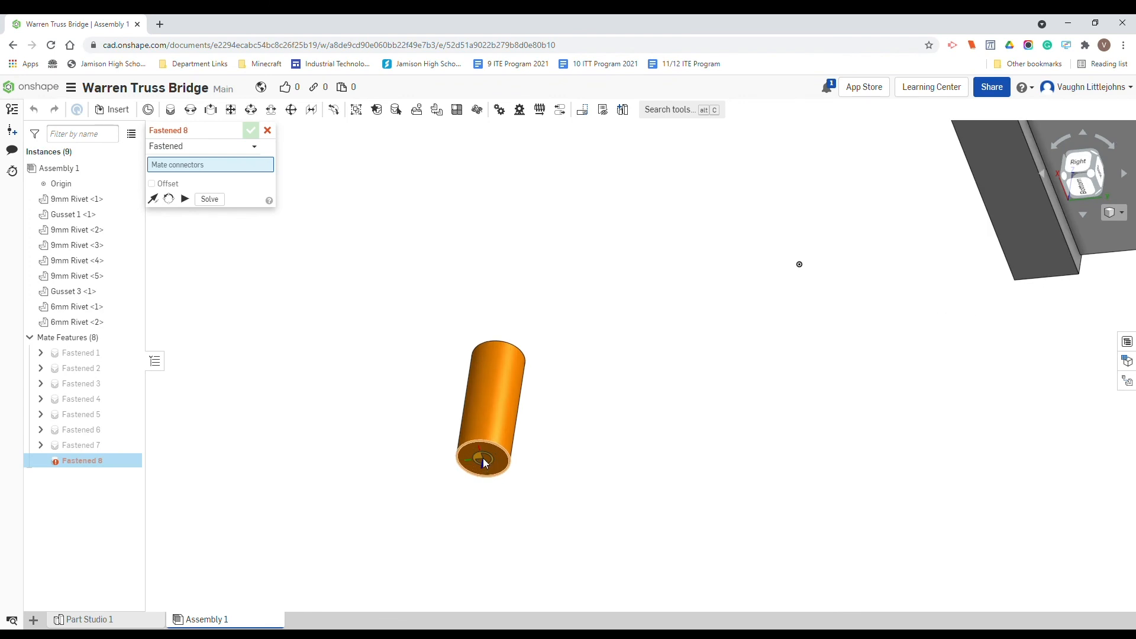
pyautogui.click(483, 461)
pyautogui.scroll(-5, 741, 401)
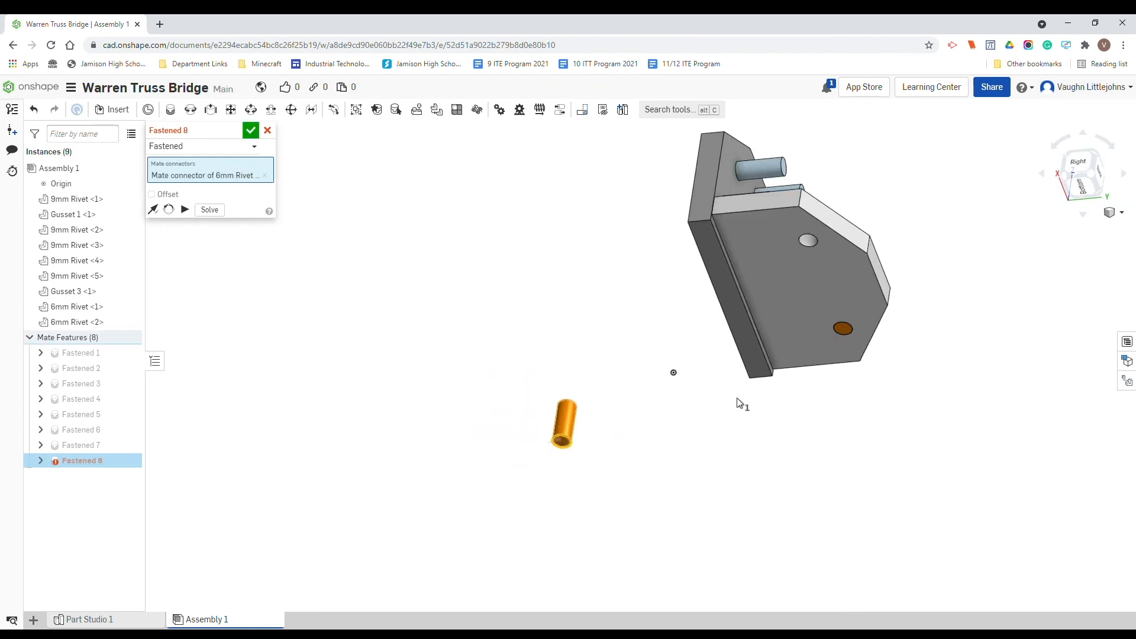
pyautogui.click(809, 242)
pyautogui.click(968, 269)
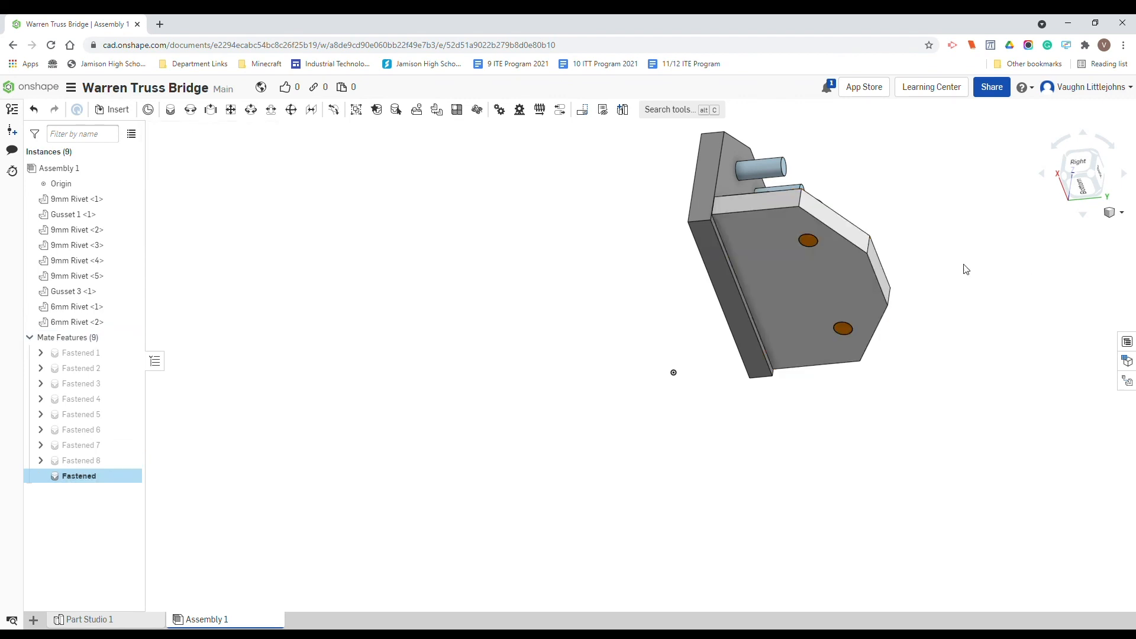